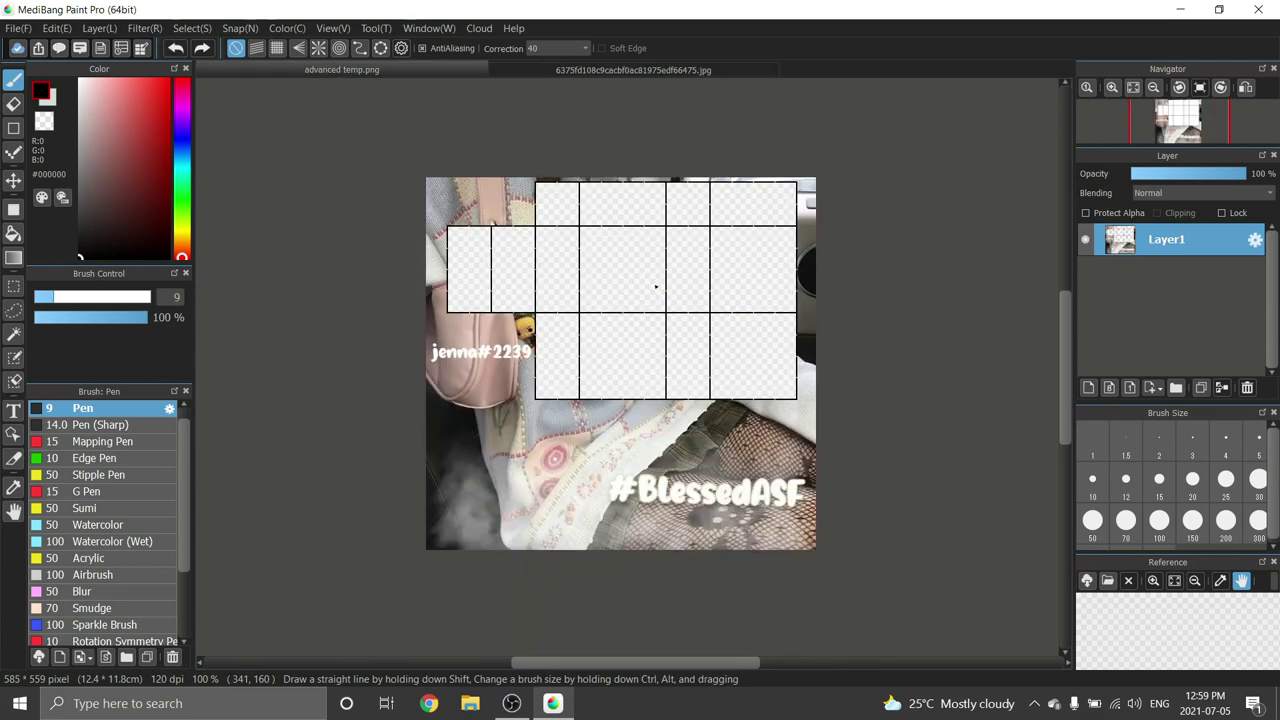
# Step: Add a new empty Layer2 above Layer1 in the advanced temp.png grid template
pyautogui.scroll(2, 695, 225)
pyautogui.scroll(-2, 695, 225)
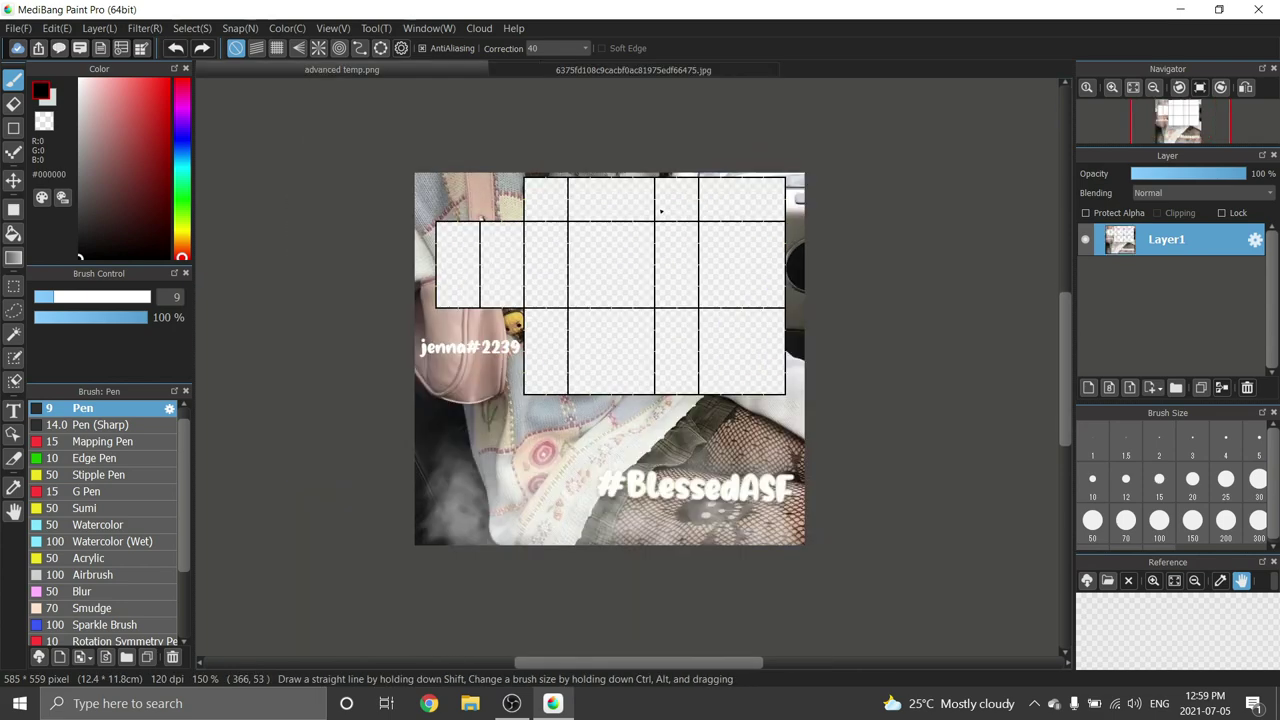
pyautogui.scroll(2, 779, 271)
pyautogui.click(1089, 388)
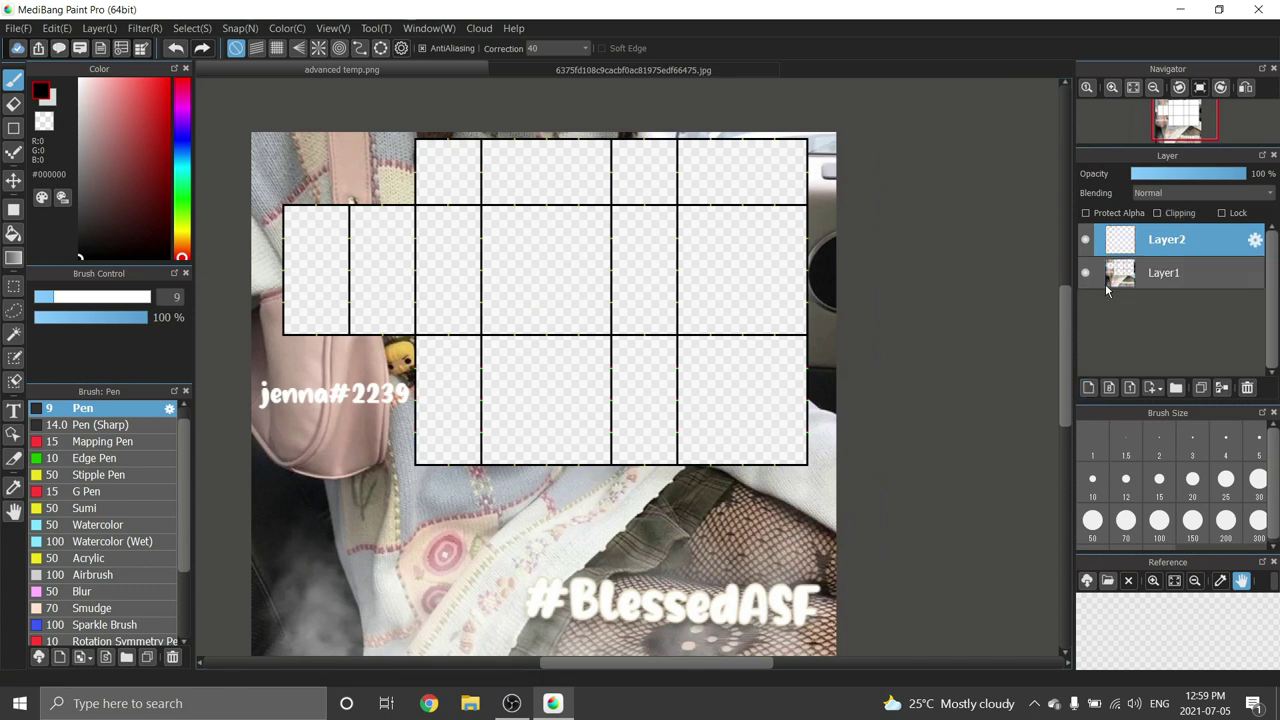
# Step: Move Layer2 below Layer1, set the pen size to 1.8, and show the reference .jpg photo
pyautogui.moveTo(1128, 248); pyautogui.dragTo(1130, 285)
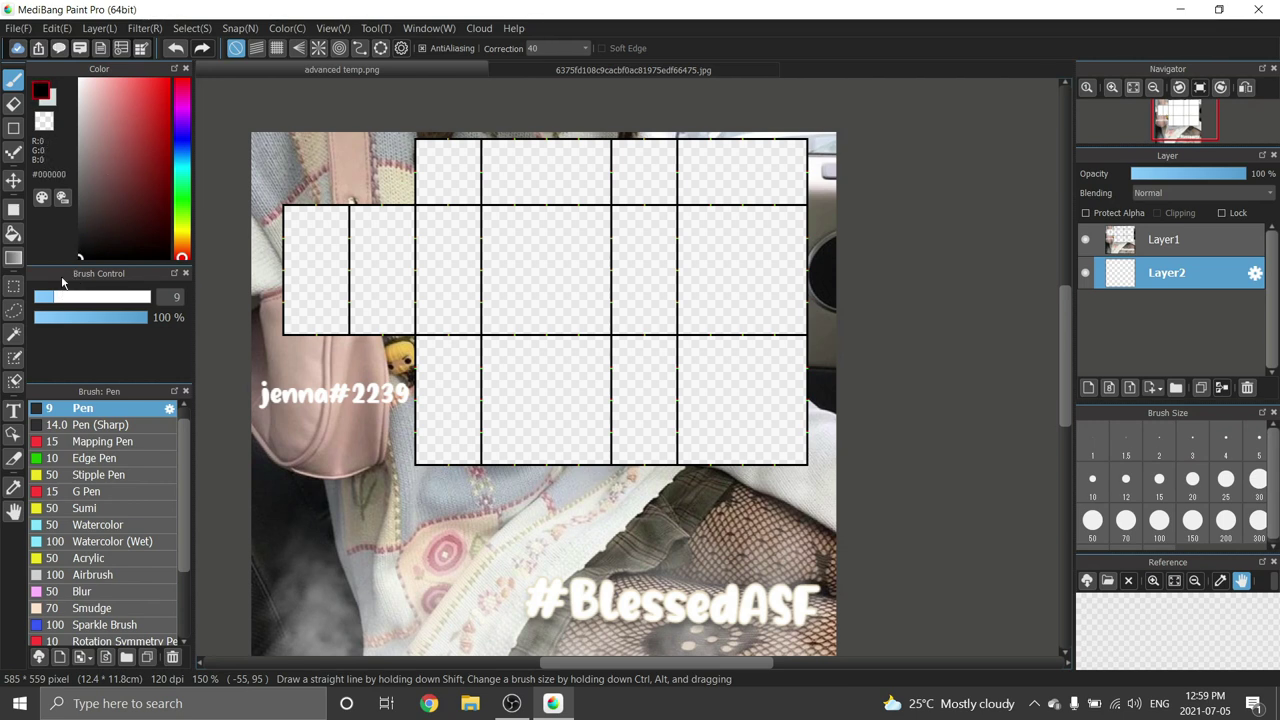
pyautogui.click(170, 297)
pyautogui.write('1.8')
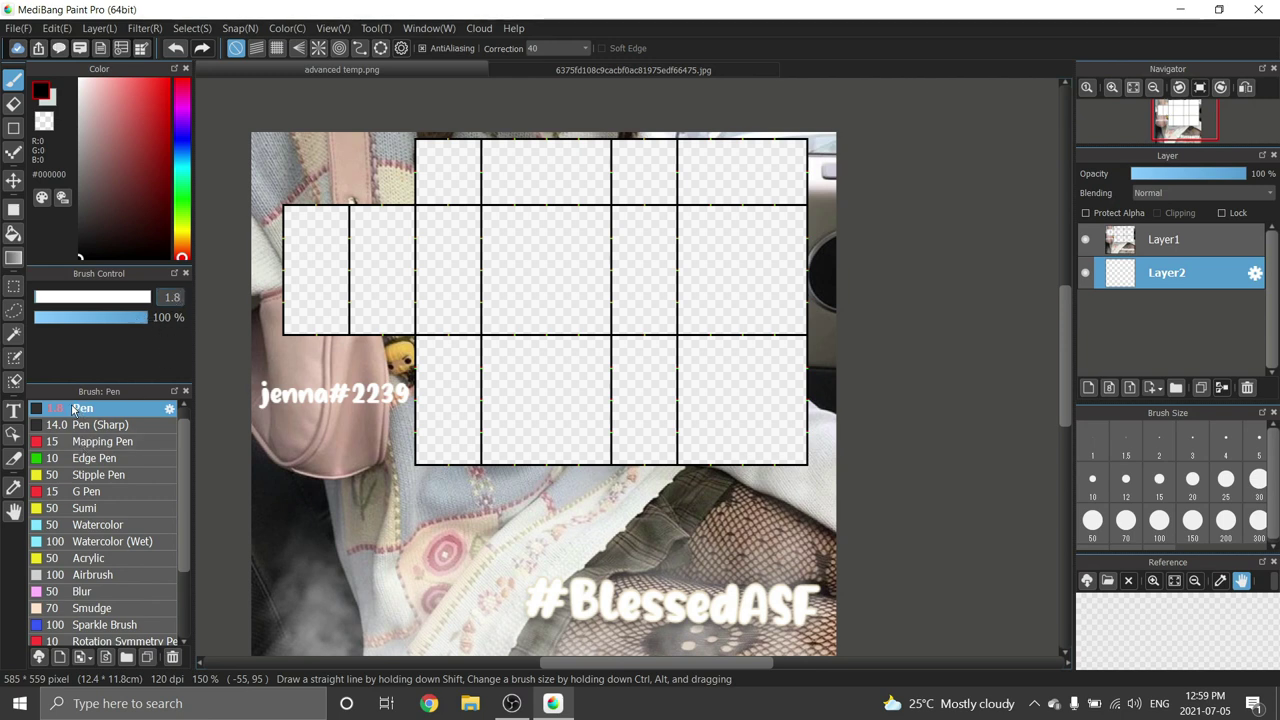
pyautogui.scroll(1, 95, 420)
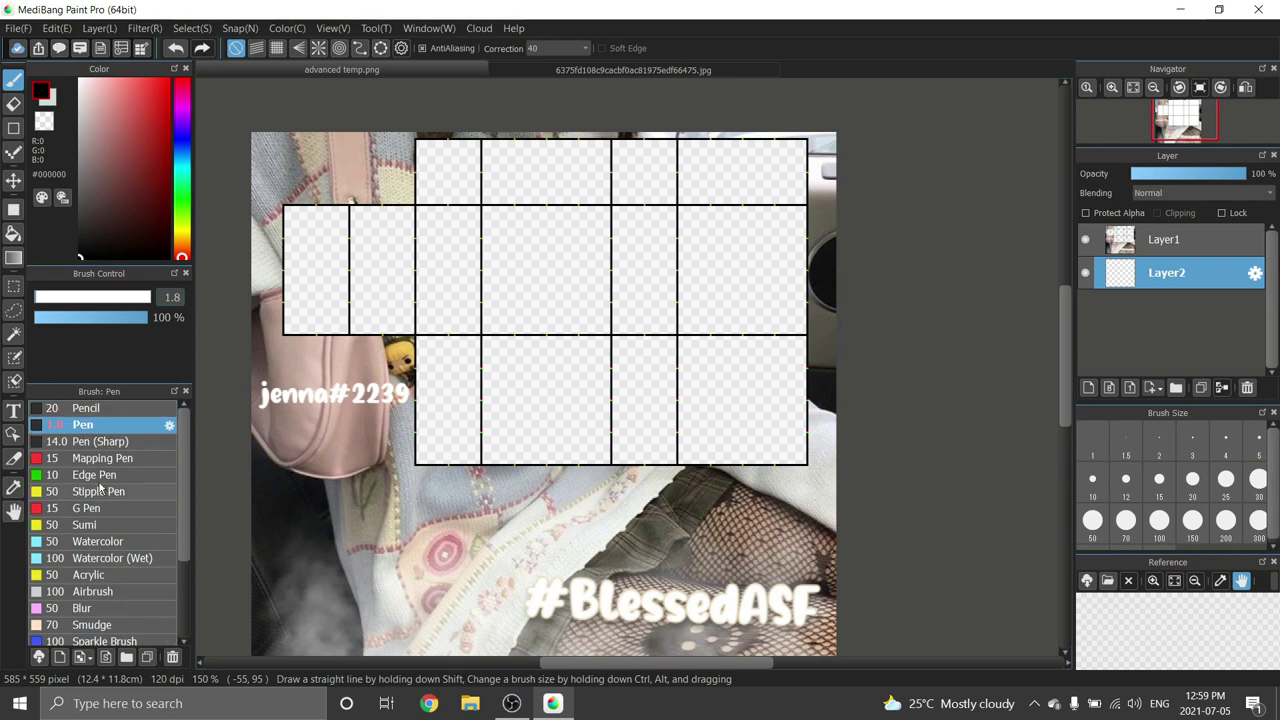
pyautogui.click(615, 70)
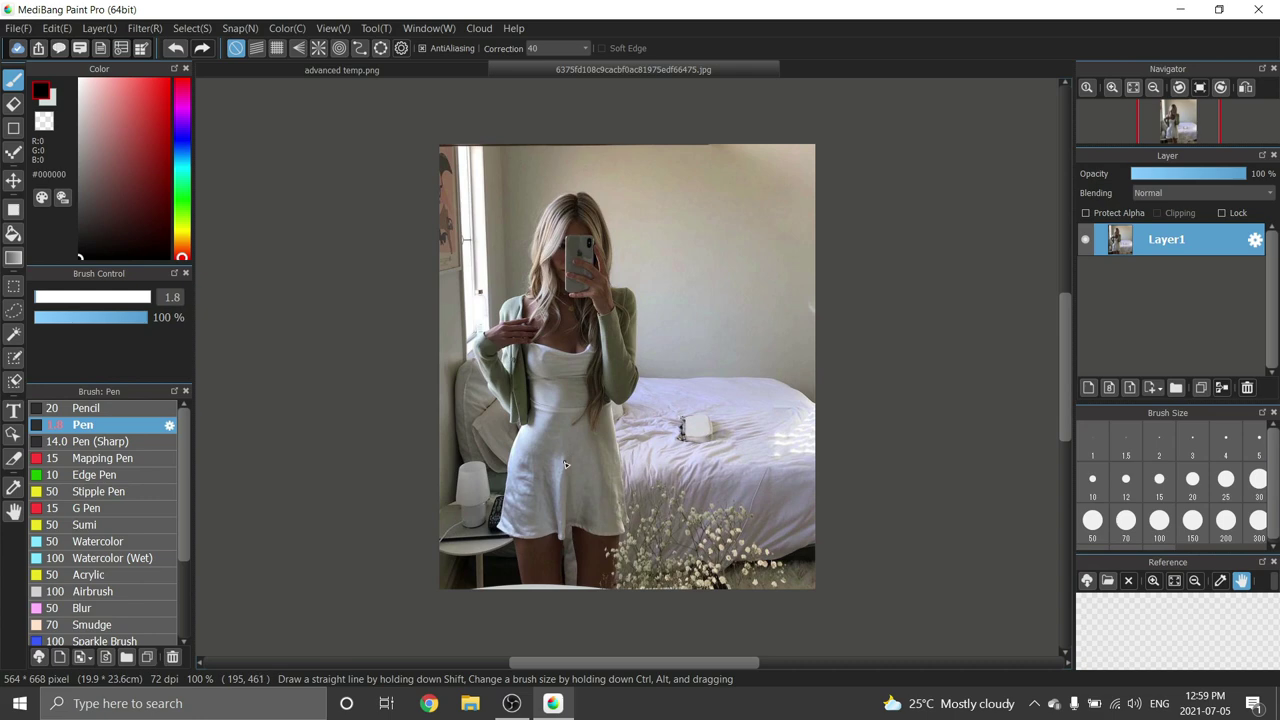
# Step: Draw a wavy curve across the middle grid cells with the Shape Brush Curve tool
pyautogui.scroll(4, 526, 362)
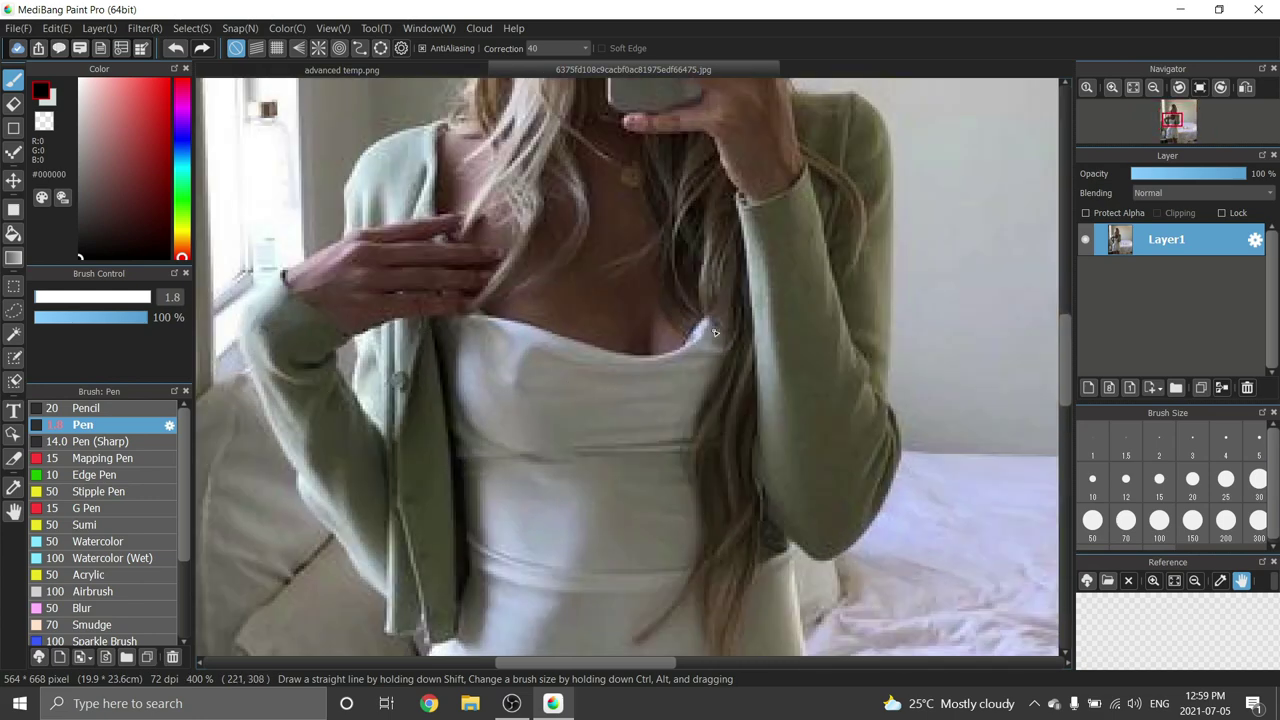
pyautogui.scroll(-2, 529, 218)
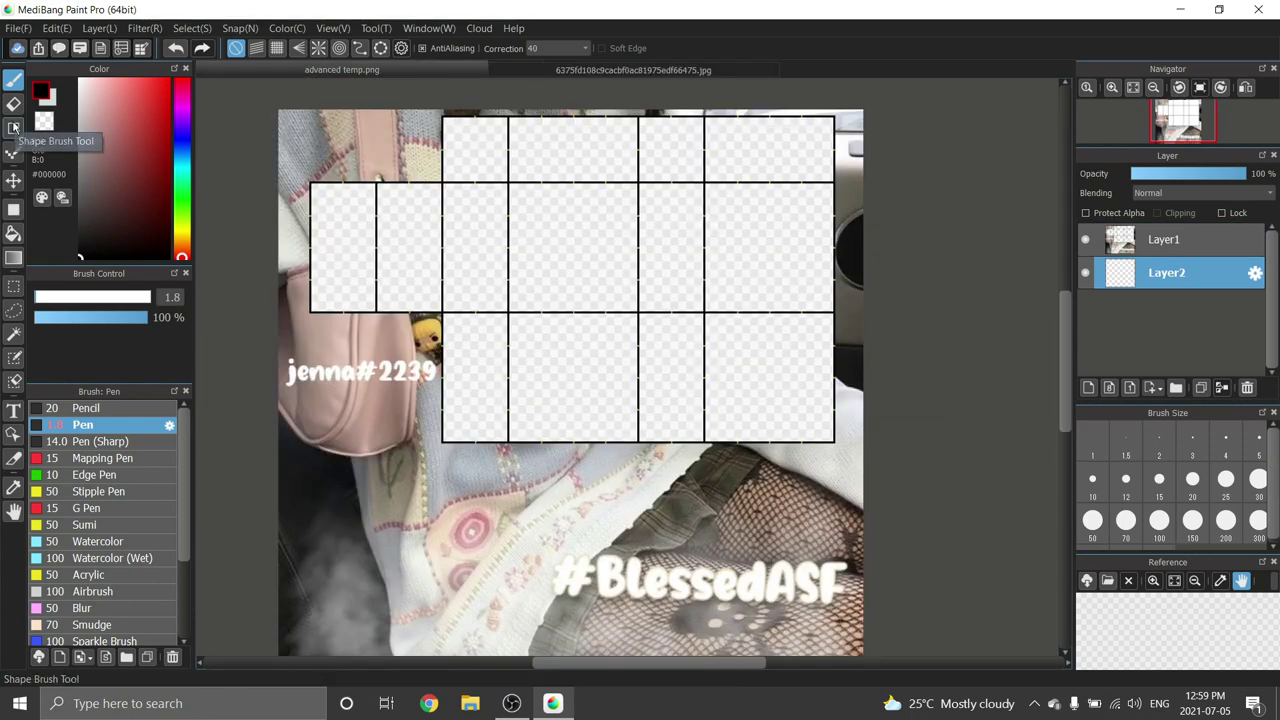
pyautogui.click(13, 127)
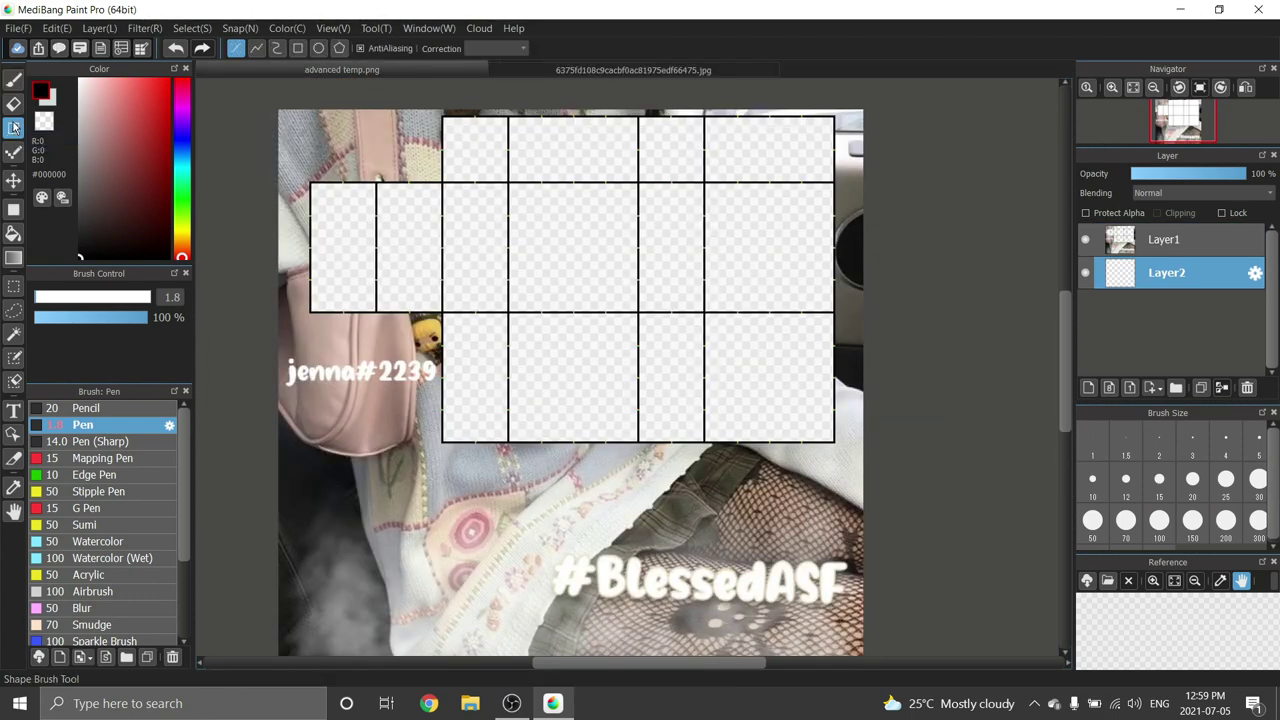
pyautogui.click(278, 49)
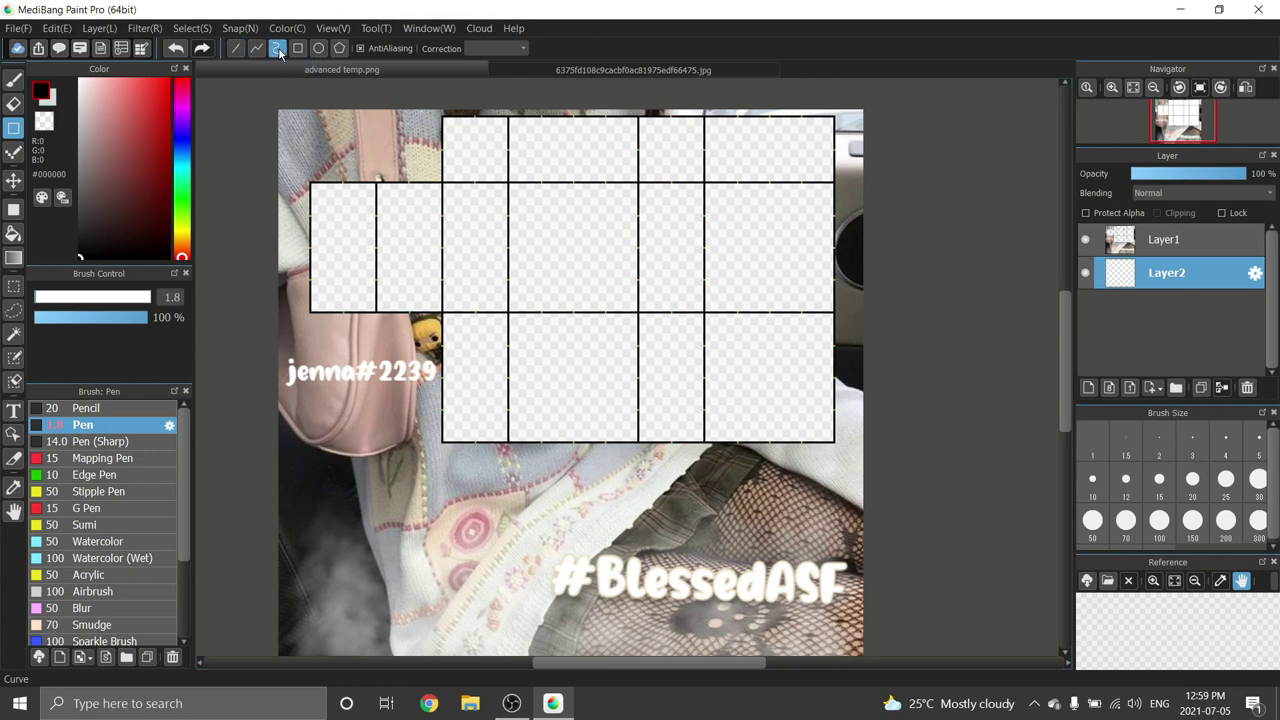
pyautogui.scroll(-1, 626, 241)
pyautogui.scroll(5, 626, 241)
pyautogui.scroll(2, 594, 278)
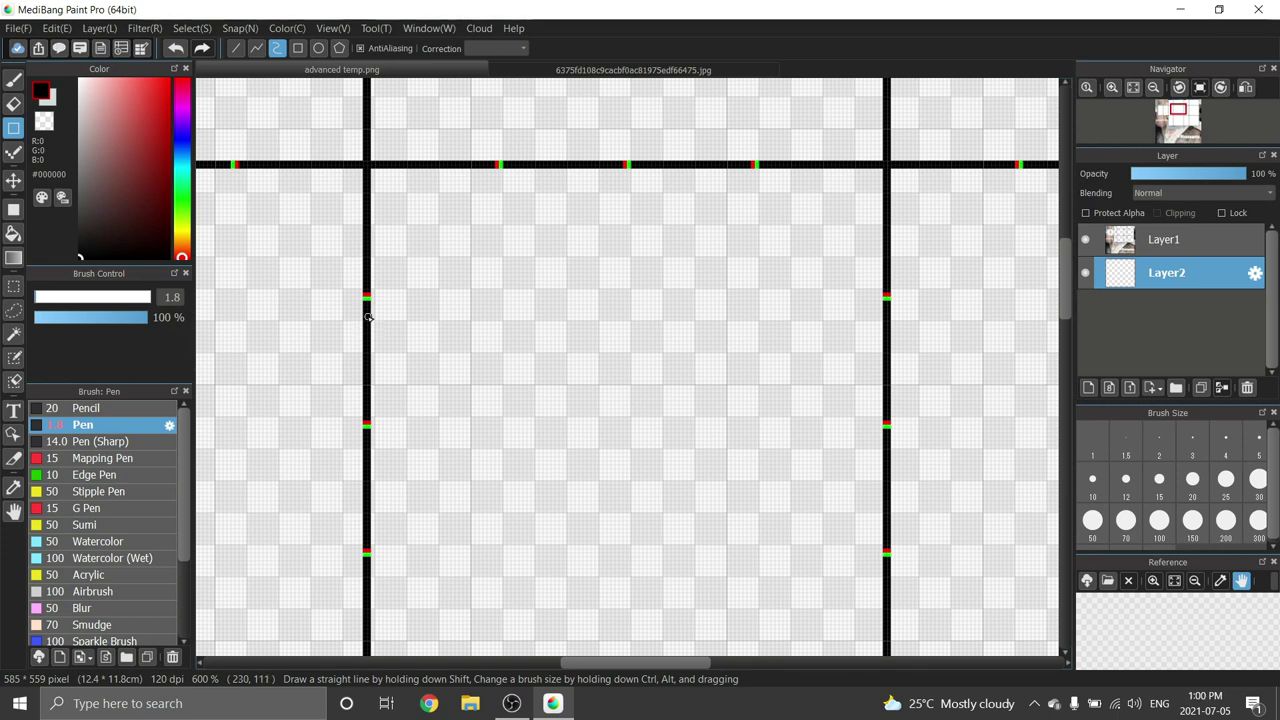
pyautogui.moveTo(369, 317); pyautogui.dragTo(469, 300)
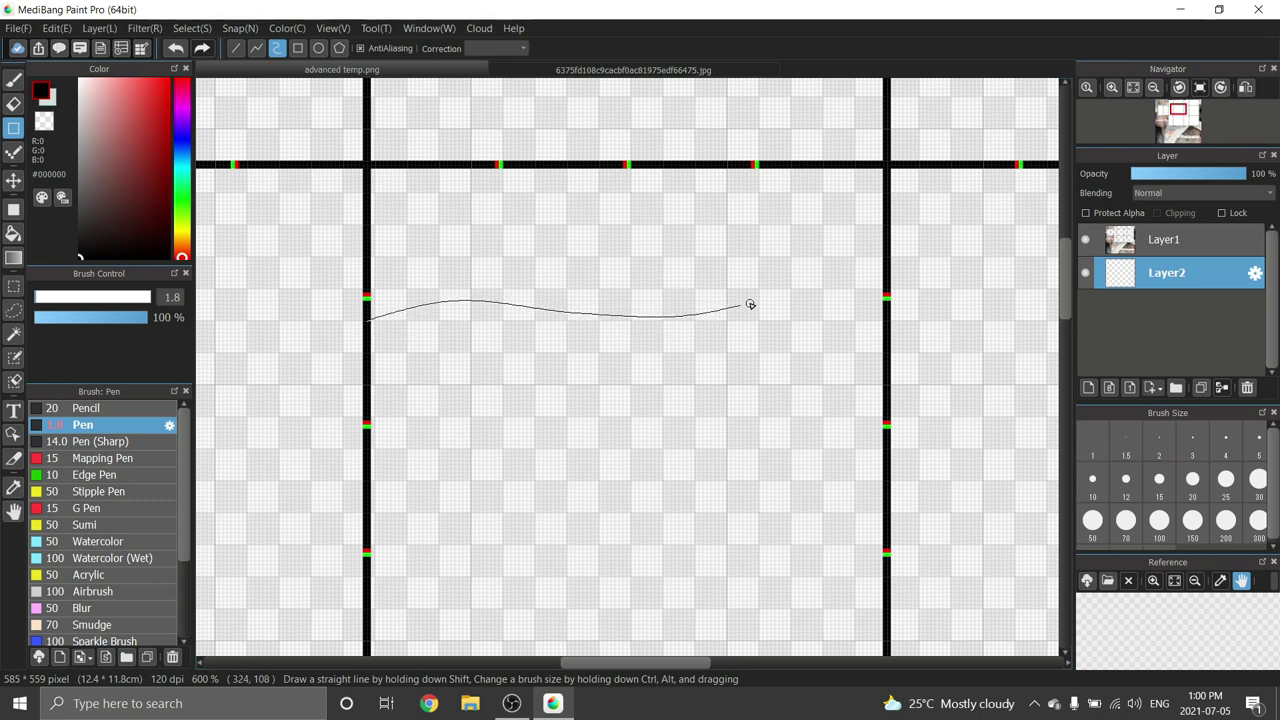
pyautogui.doubleClick(886, 305)
pyautogui.scroll(-2, 611, 273)
pyautogui.scroll(-3, 611, 273)
pyautogui.scroll(3, 623, 270)
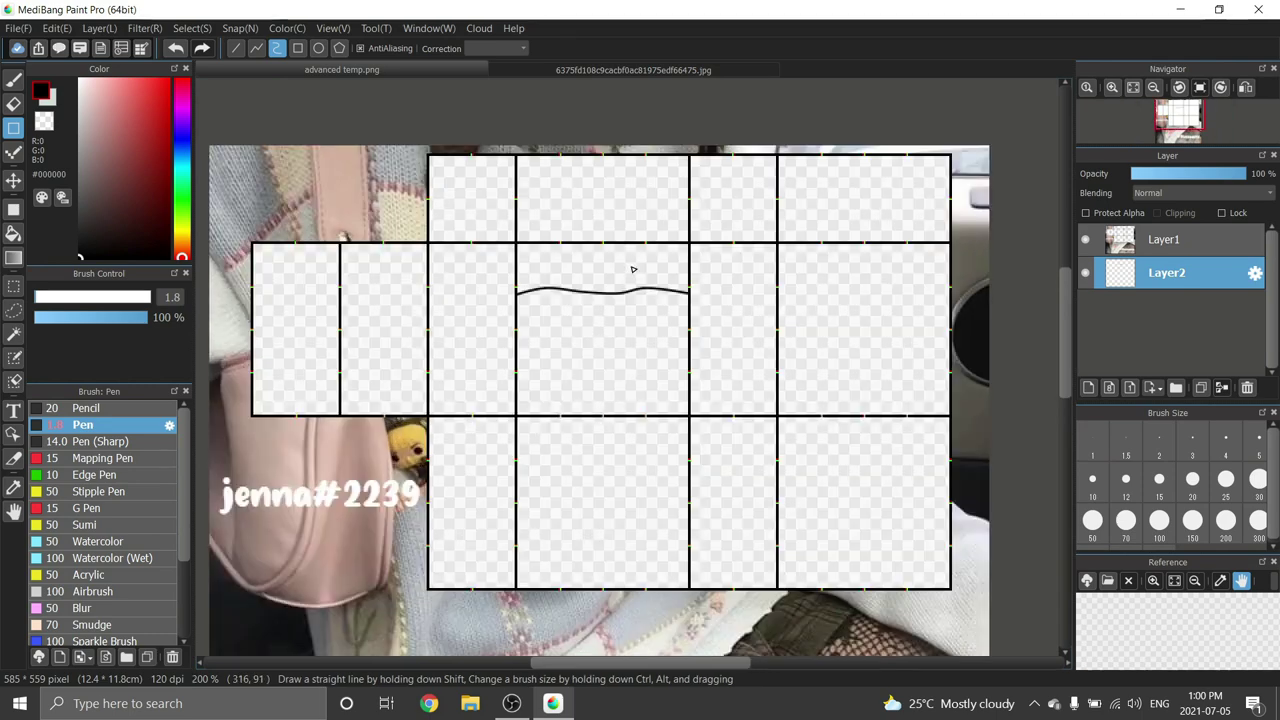
# Step: Nudge the wavy stroke slightly into place with the Move tool
pyautogui.click(15, 182)
pyautogui.scroll(2, 520, 276)
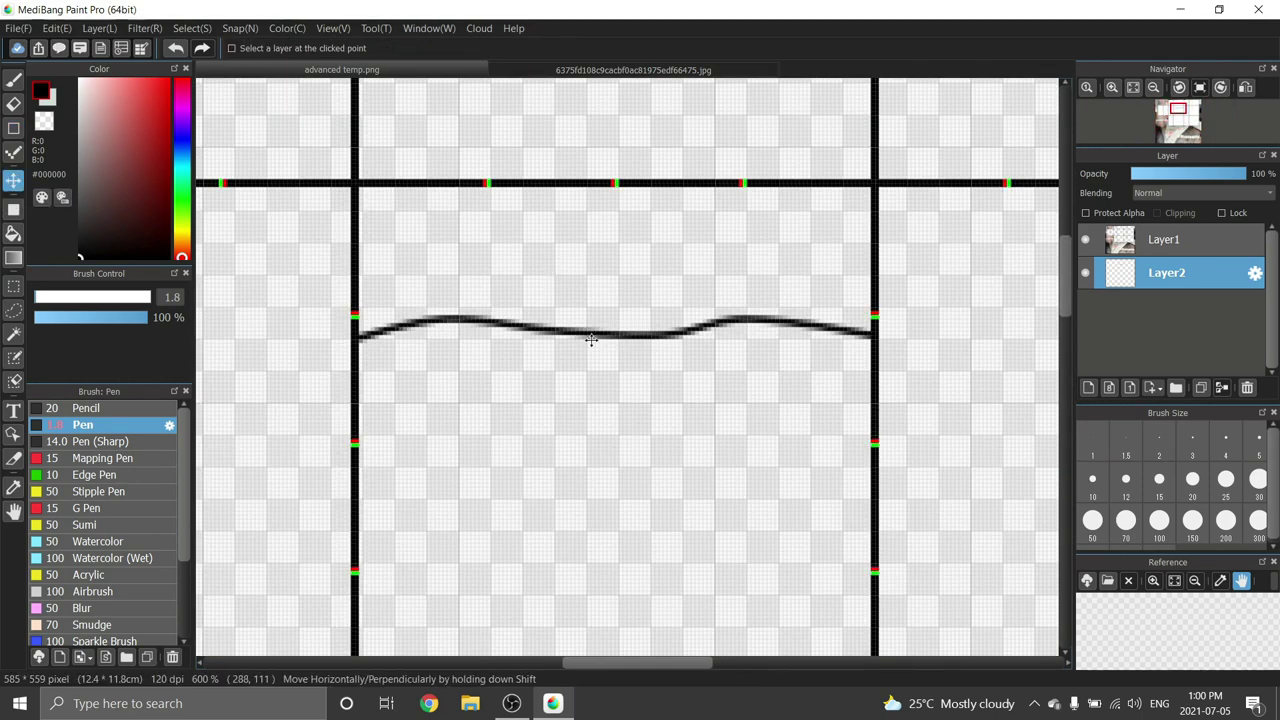
pyautogui.moveTo(594, 326)
pyautogui.mouseDown()
pyautogui.moveTo(608, 345)
pyautogui.moveTo(608, 313)
pyautogui.mouseUp()
pyautogui.scroll(-2, 608, 313)
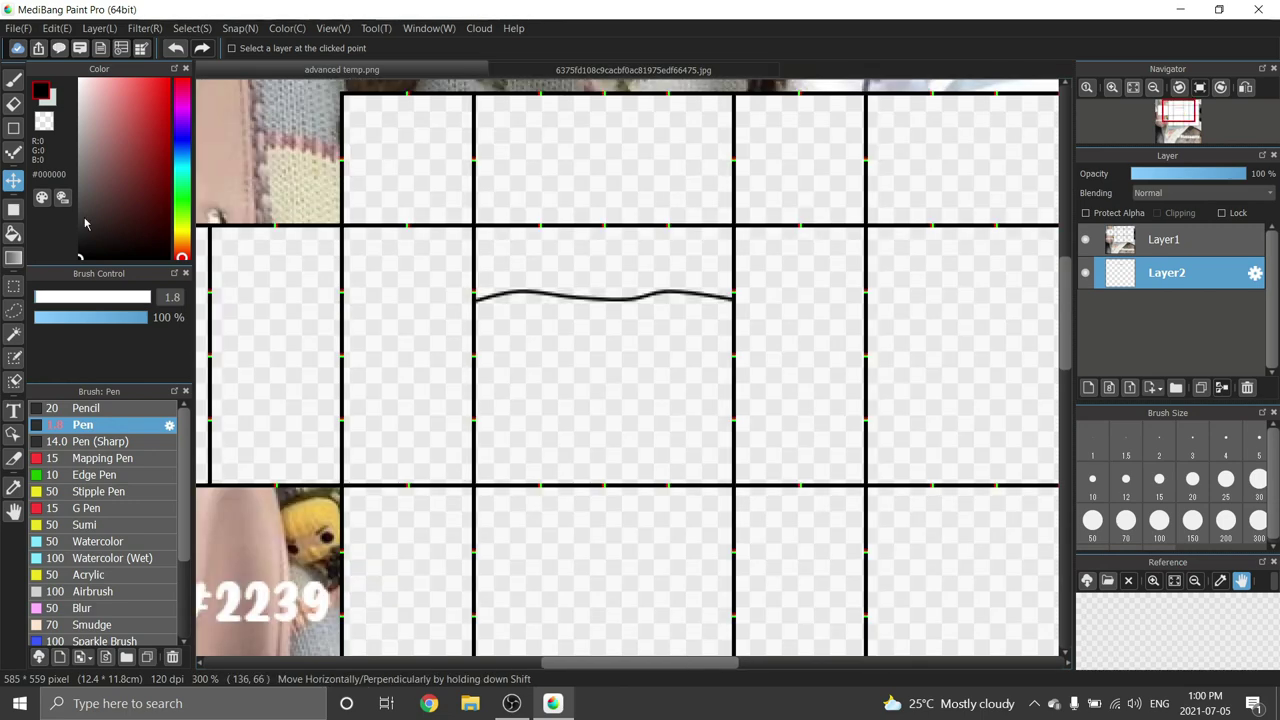
# Step: Draw another dipping curve extending the wavy line to the grid's right edge
pyautogui.click(12, 131)
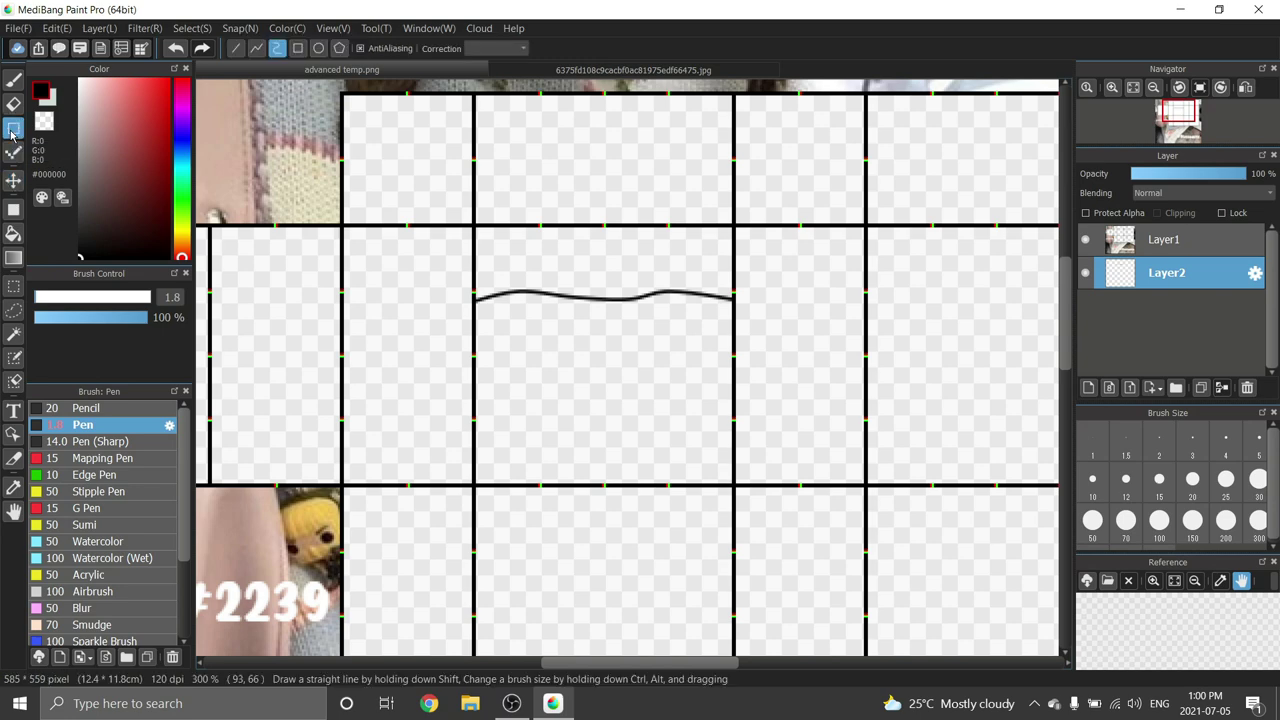
pyautogui.click(276, 48)
pyautogui.scroll(2, 343, 290)
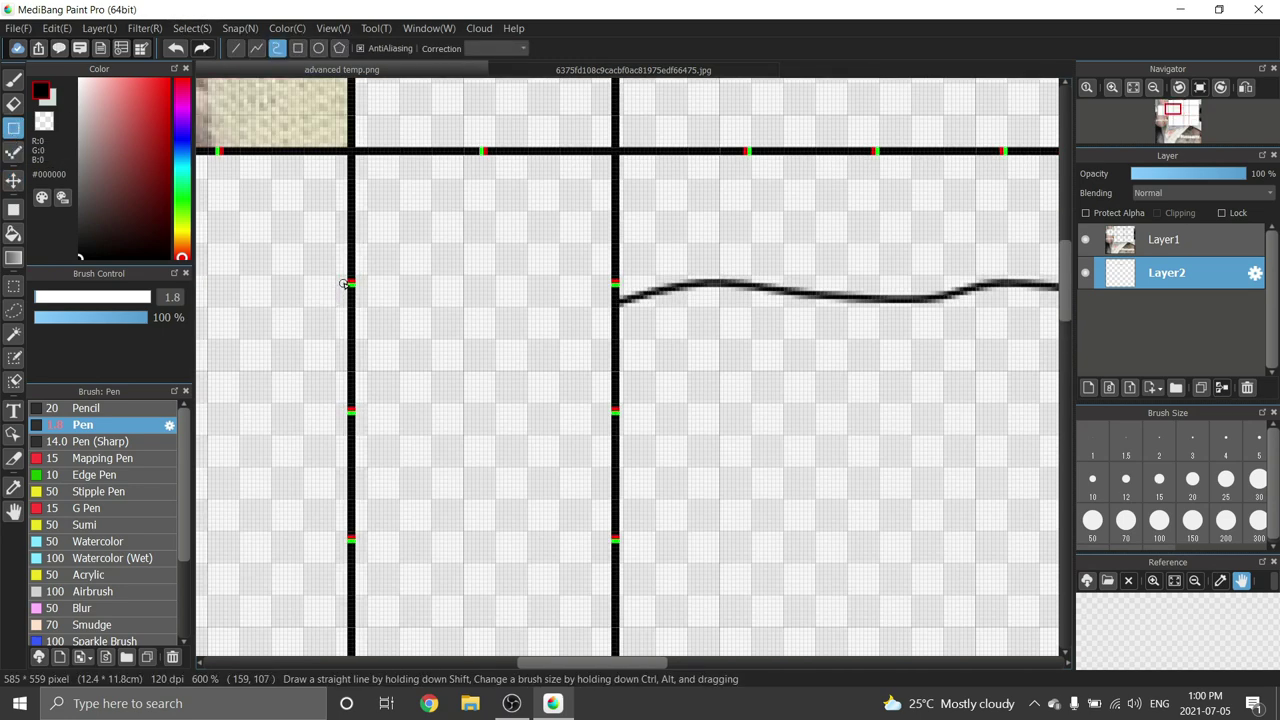
pyautogui.scroll(1, 343, 284)
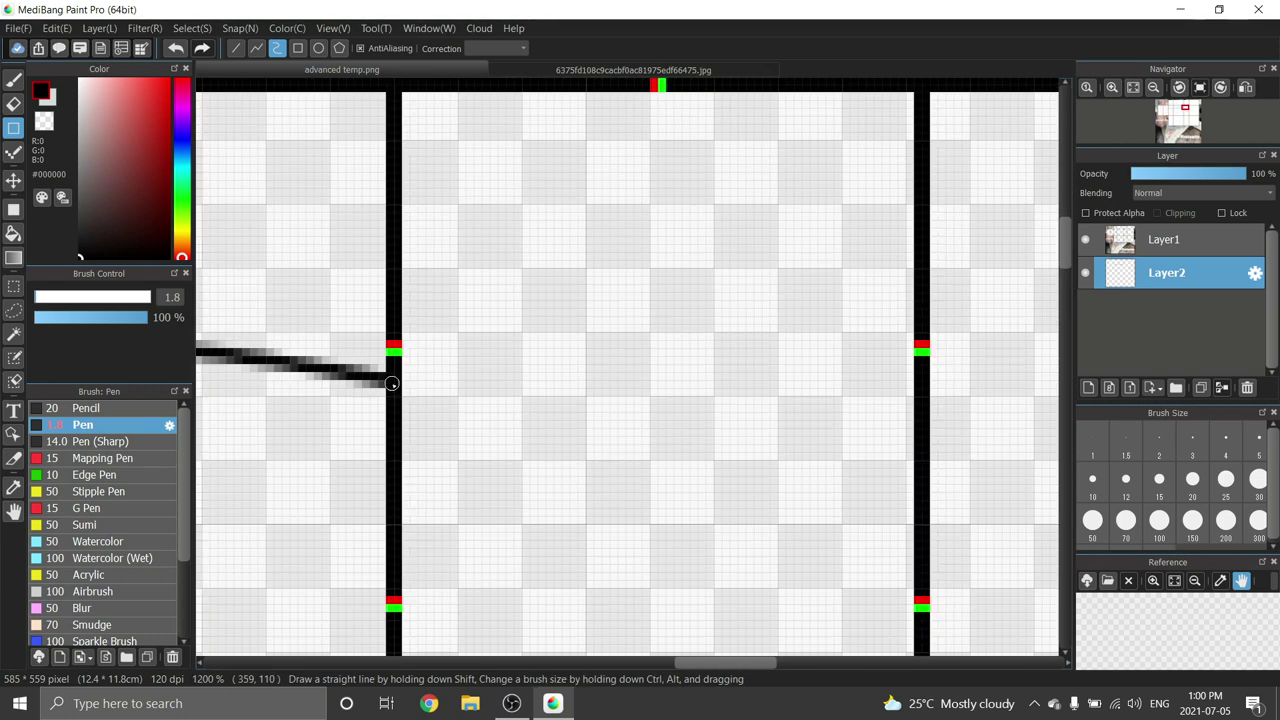
pyautogui.click(391, 383)
pyautogui.click(531, 403)
pyautogui.doubleClick(914, 391)
pyautogui.scroll(-4, 823, 369)
pyautogui.scroll(-2, 743, 311)
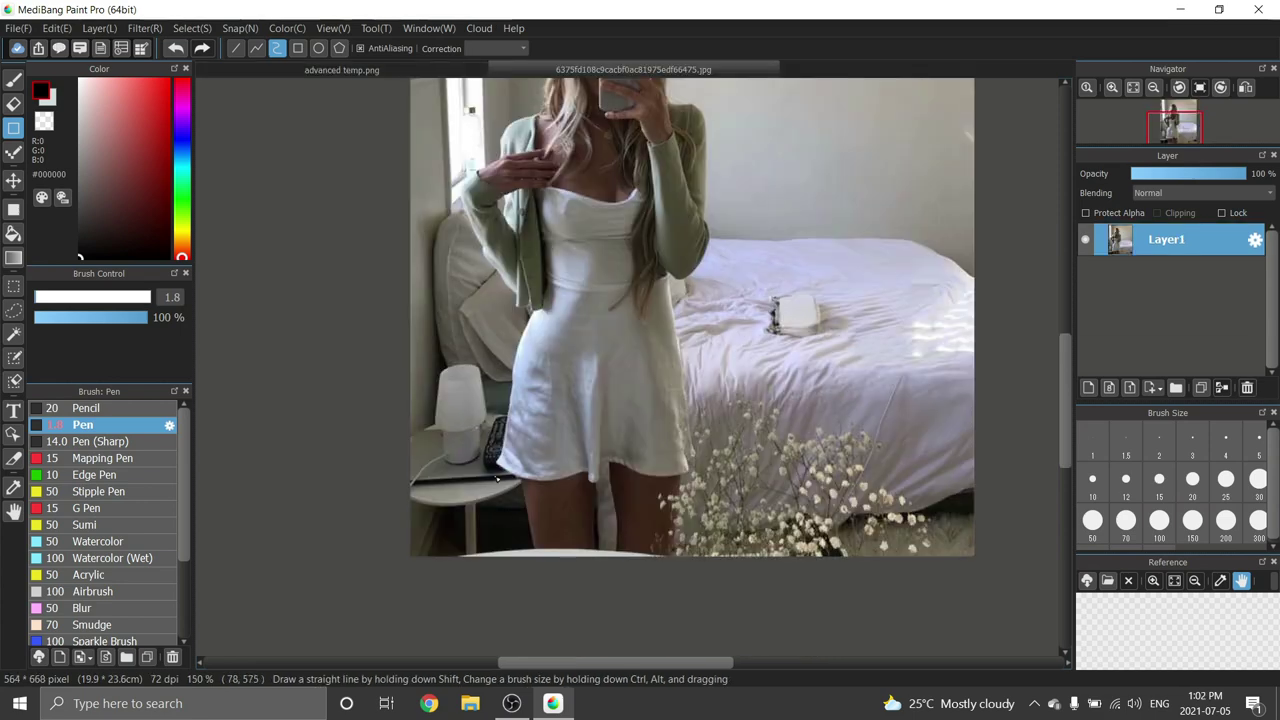
# Step: Draw a short wavy line with a small dip along the top of the lower panel row
pyautogui.scroll(3, 566, 492)
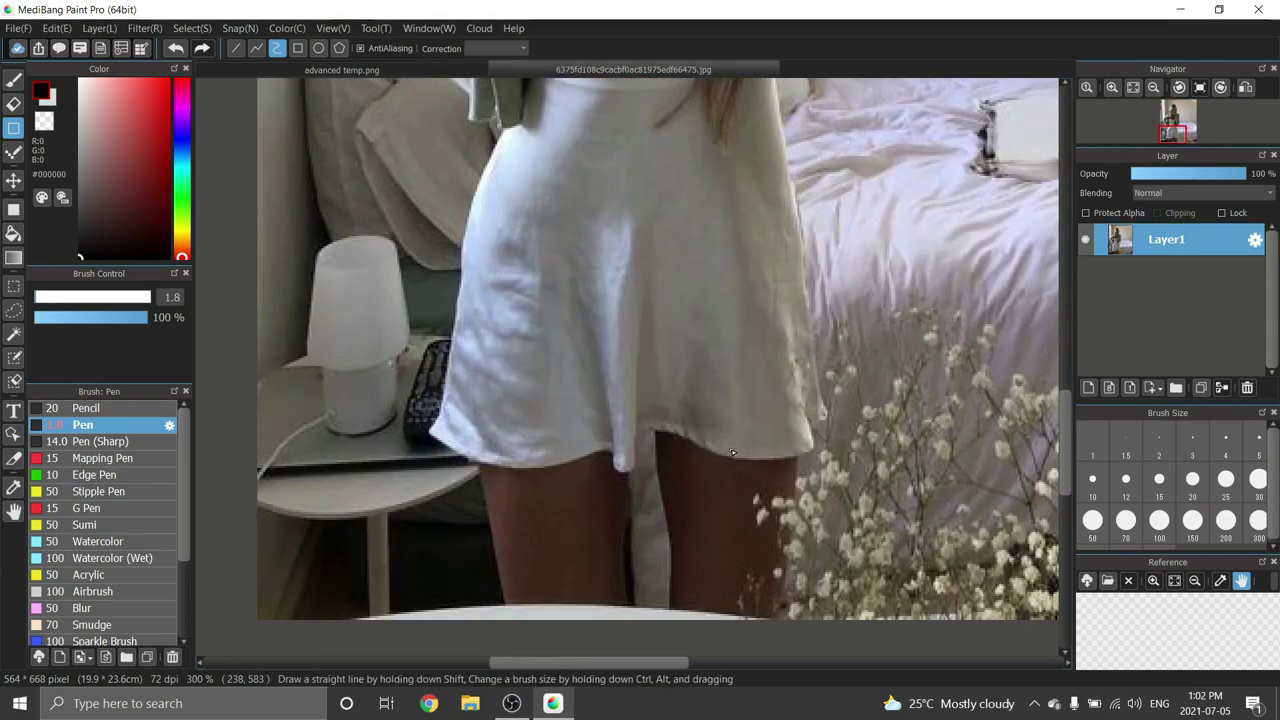
pyautogui.scroll(-4, 732, 452)
pyautogui.scroll(1, 663, 437)
pyautogui.scroll(1, 660, 432)
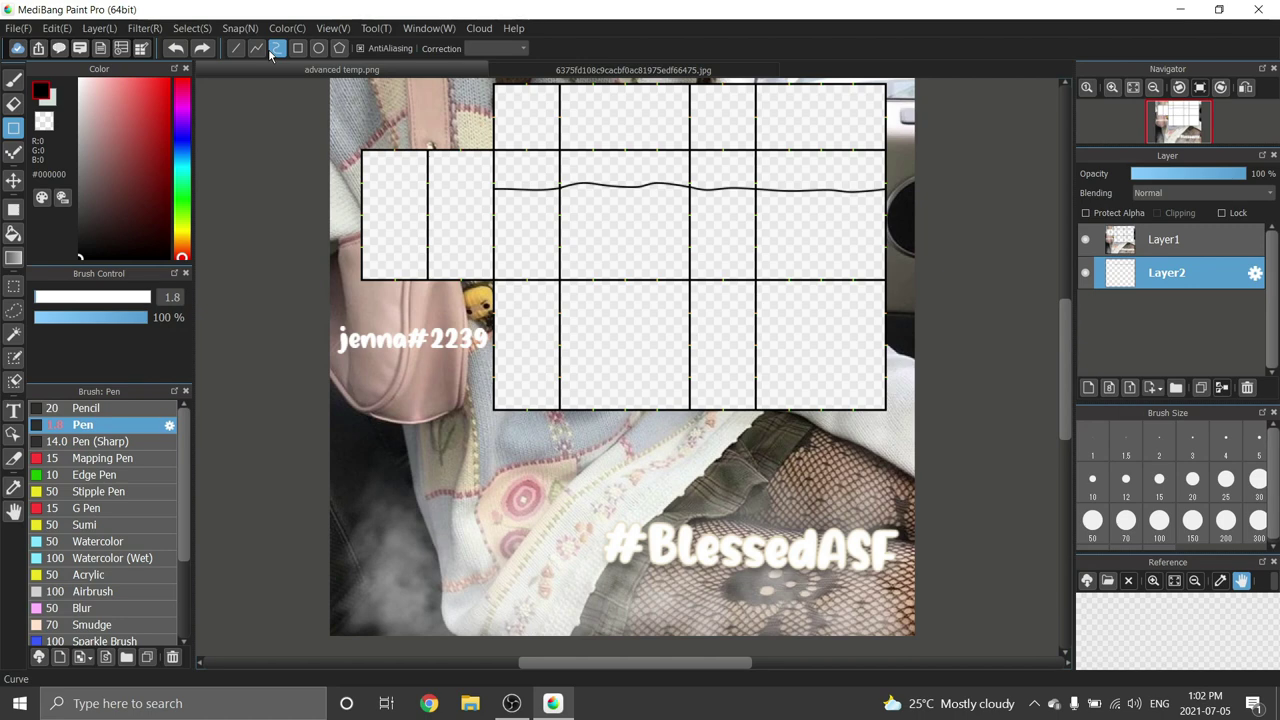
pyautogui.scroll(4, 610, 282)
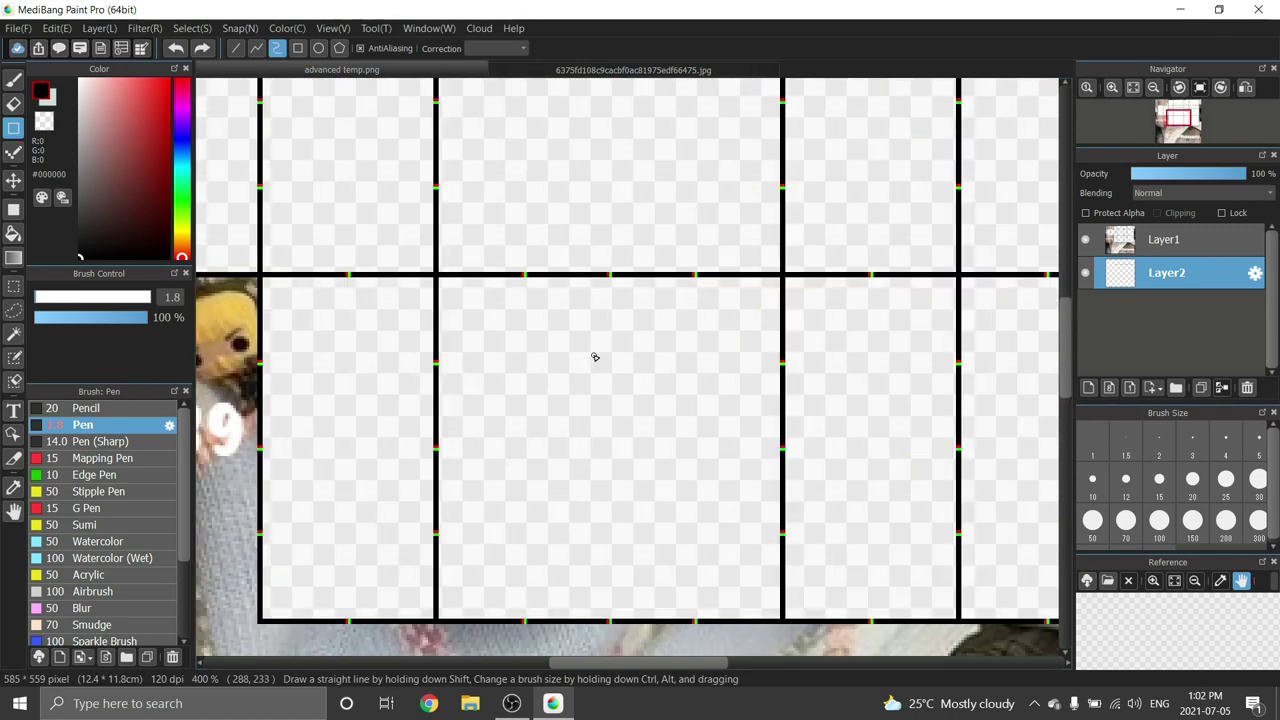
pyautogui.scroll(-2, 594, 357)
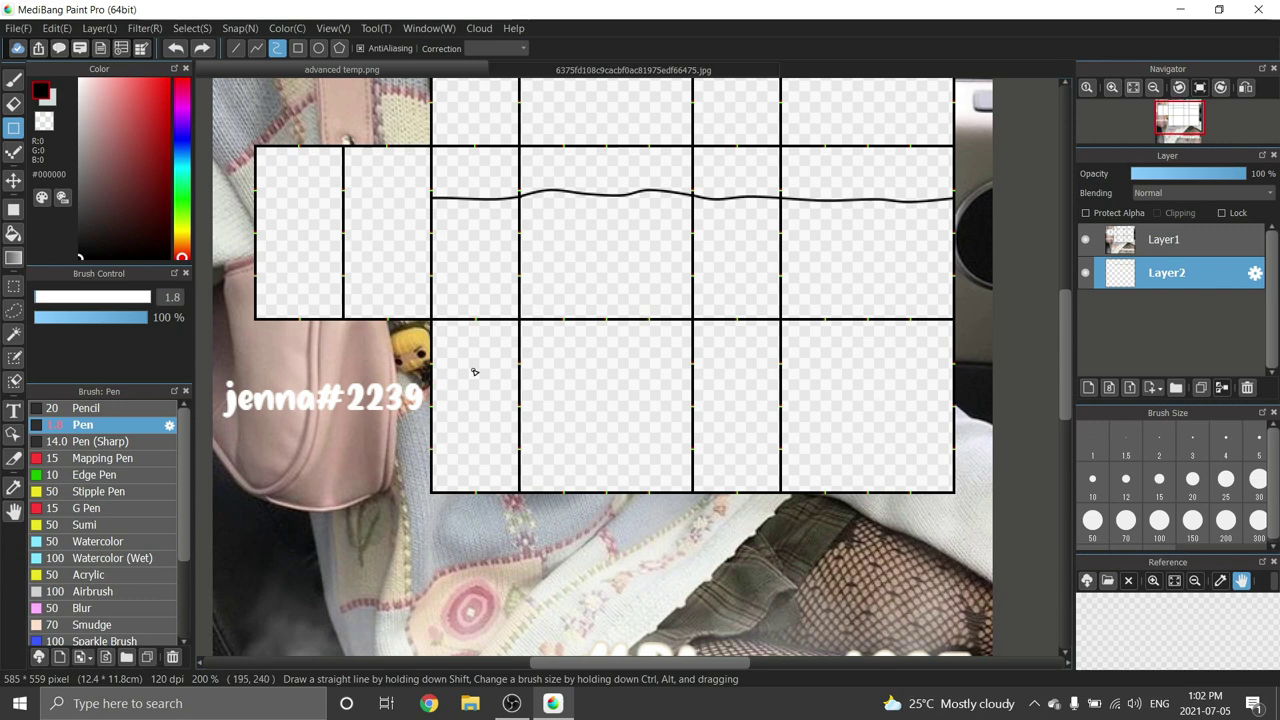
pyautogui.scroll(4, 580, 340)
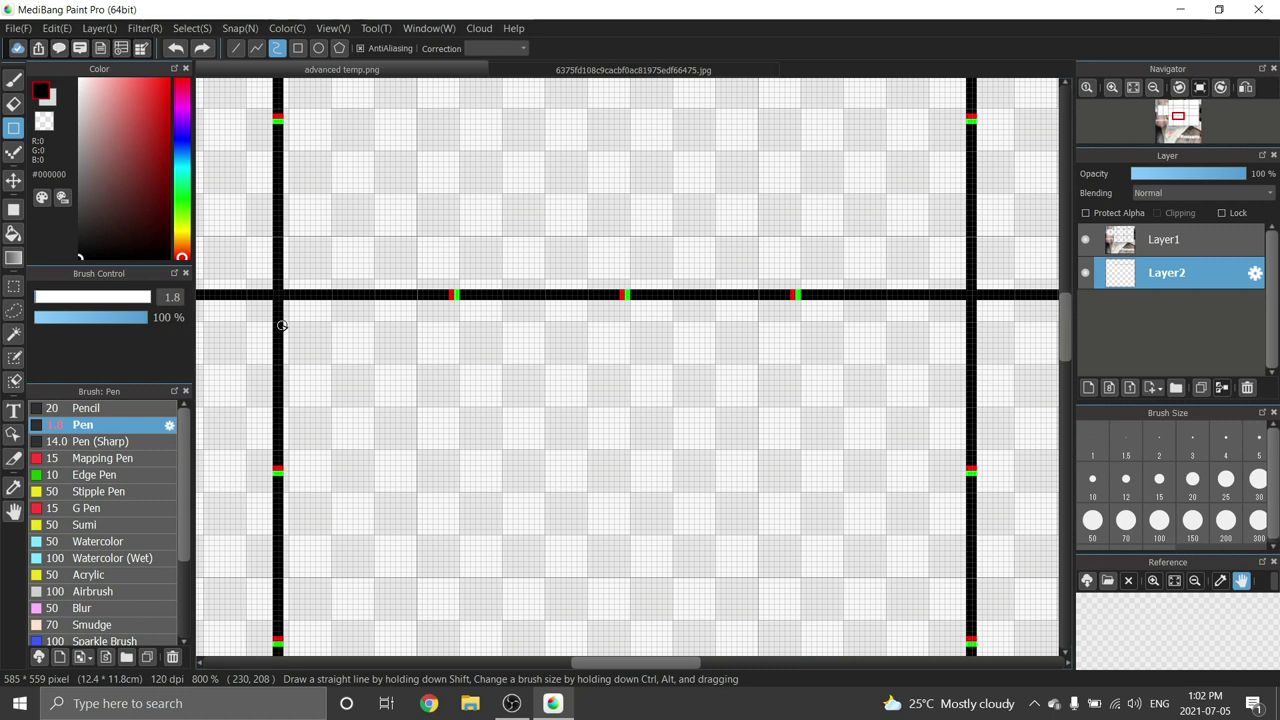
pyautogui.moveTo(281, 332)
pyautogui.mouseDown()
pyautogui.moveTo(387, 356)
pyautogui.moveTo(580, 339)
pyautogui.moveTo(592, 364)
pyautogui.moveTo(723, 338)
pyautogui.moveTo(970, 345)
pyautogui.mouseUp()
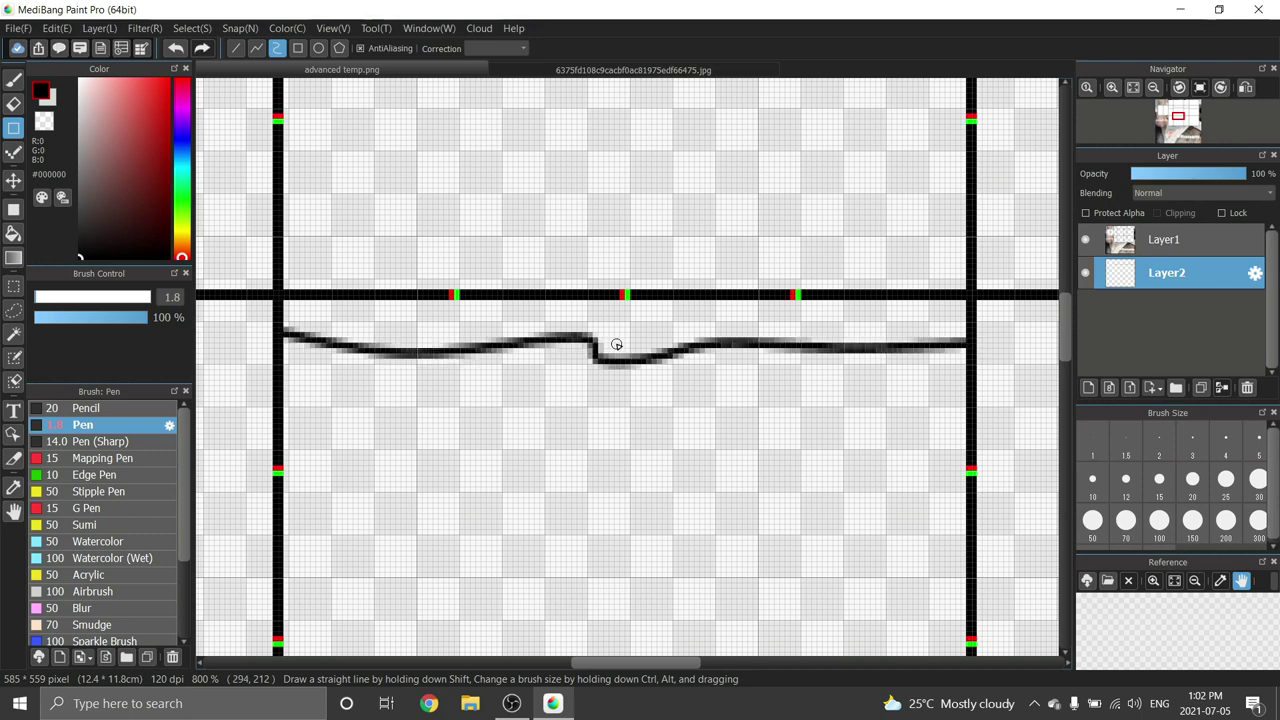
pyautogui.scroll(-5, 571, 314)
pyautogui.scroll(1, 575, 322)
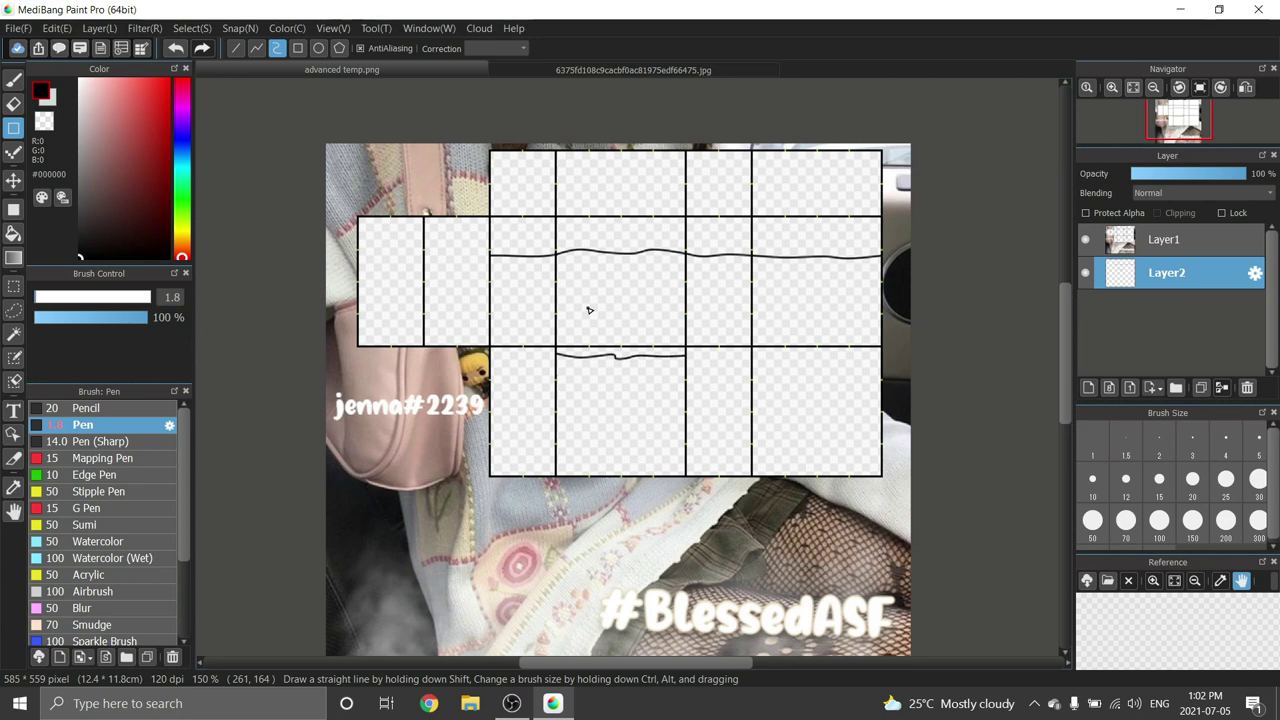
# Step: Extend the lower wavy line leftward with another curve
pyautogui.scroll(1, 519, 343)
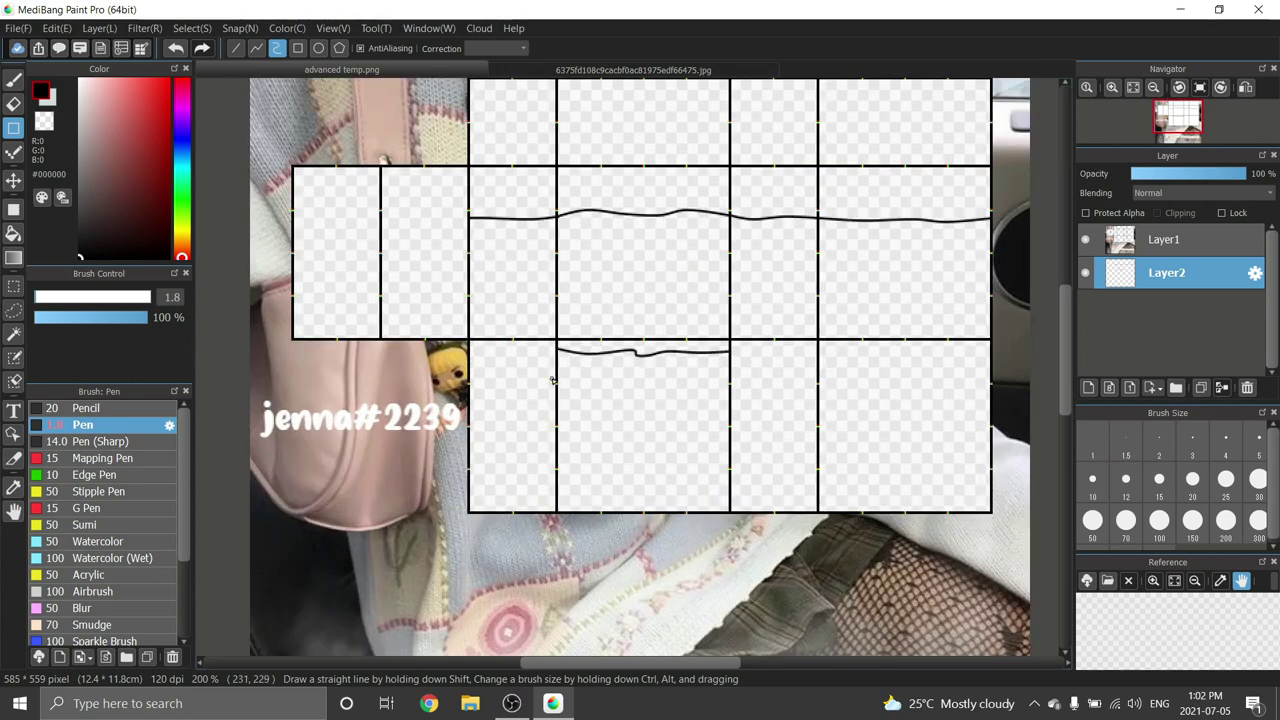
pyautogui.scroll(1, 545, 390)
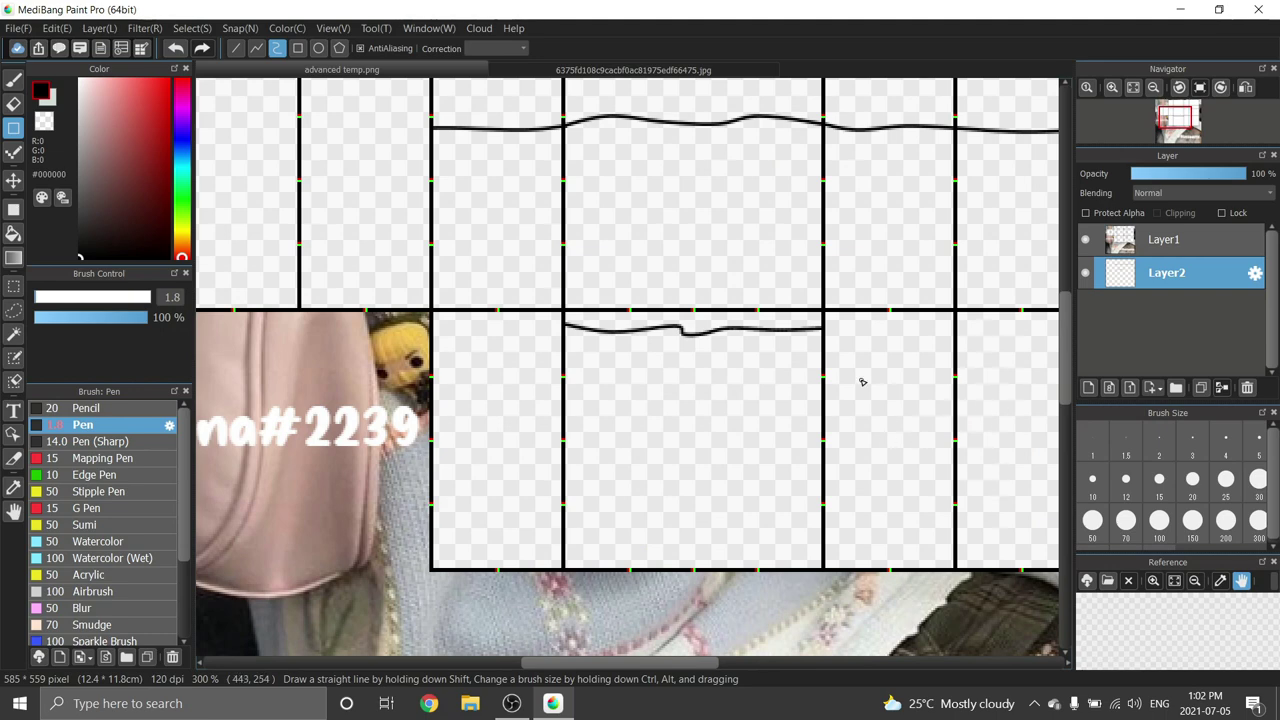
pyautogui.scroll(-1, 613, 338)
pyautogui.scroll(4, 515, 305)
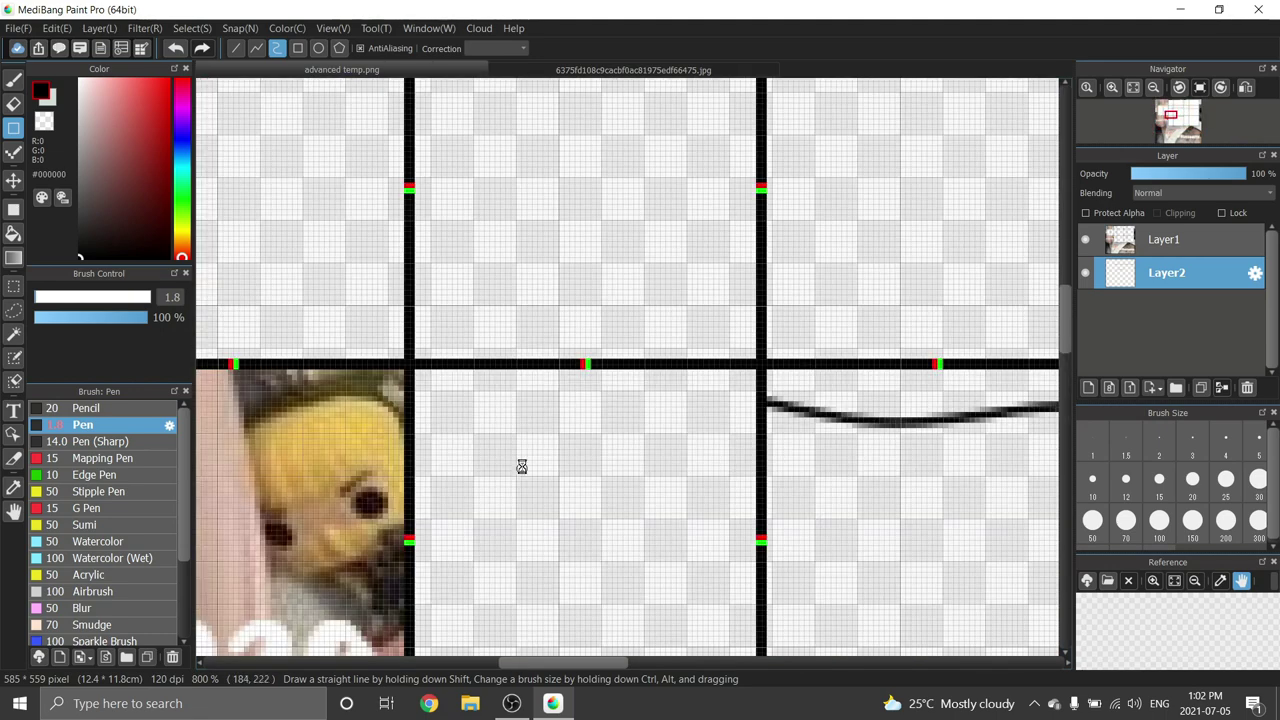
pyautogui.scroll(1, 520, 465)
pyautogui.moveTo(883, 370)
pyautogui.mouseDown()
pyautogui.moveTo(827, 385)
pyautogui.moveTo(619, 375)
pyautogui.moveTo(485, 397)
pyautogui.moveTo(349, 387)
pyautogui.moveTo(547, 432)
pyautogui.moveTo(713, 420)
pyautogui.moveTo(827, 439)
pyautogui.moveTo(875, 430)
pyautogui.mouseUp()
# Step: Extend the lower wavy line right to the grid edge and add an empty Layer3
pyautogui.hscroll(10, 352, 415)
pyautogui.scroll(-5, 875, 430)
pyautogui.scroll(-3, 640, 408)
pyautogui.scroll(2, 614, 331)
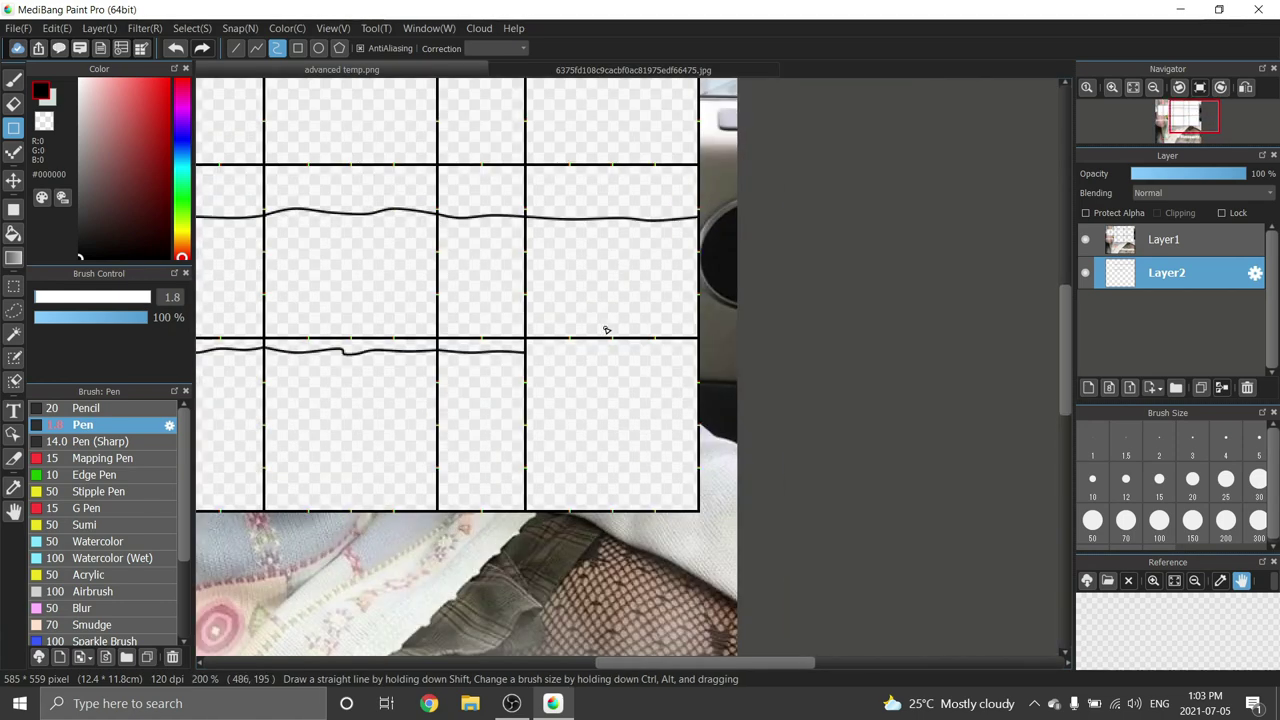
pyautogui.scroll(3, 606, 330)
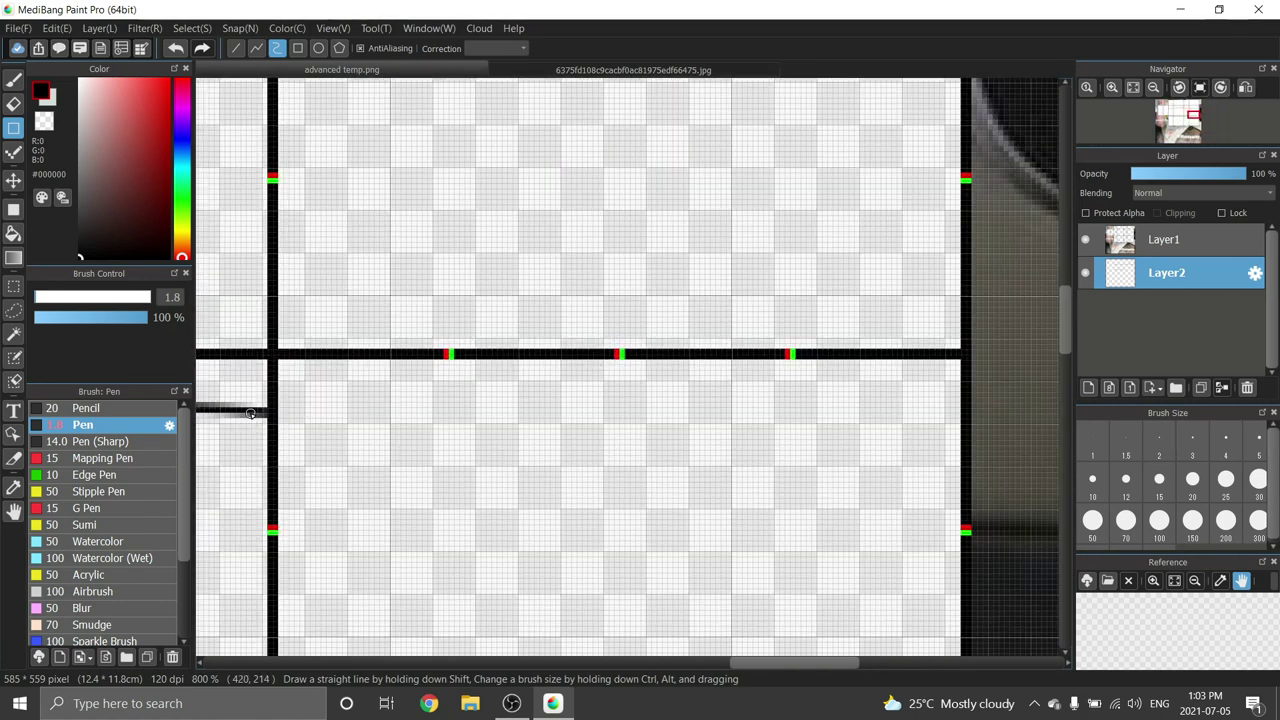
pyautogui.moveTo(270, 412)
pyautogui.mouseDown()
pyautogui.moveTo(606, 417)
pyautogui.moveTo(639, 434)
pyautogui.moveTo(876, 416)
pyautogui.moveTo(962, 426)
pyautogui.mouseUp()
pyautogui.scroll(-4, 833, 411)
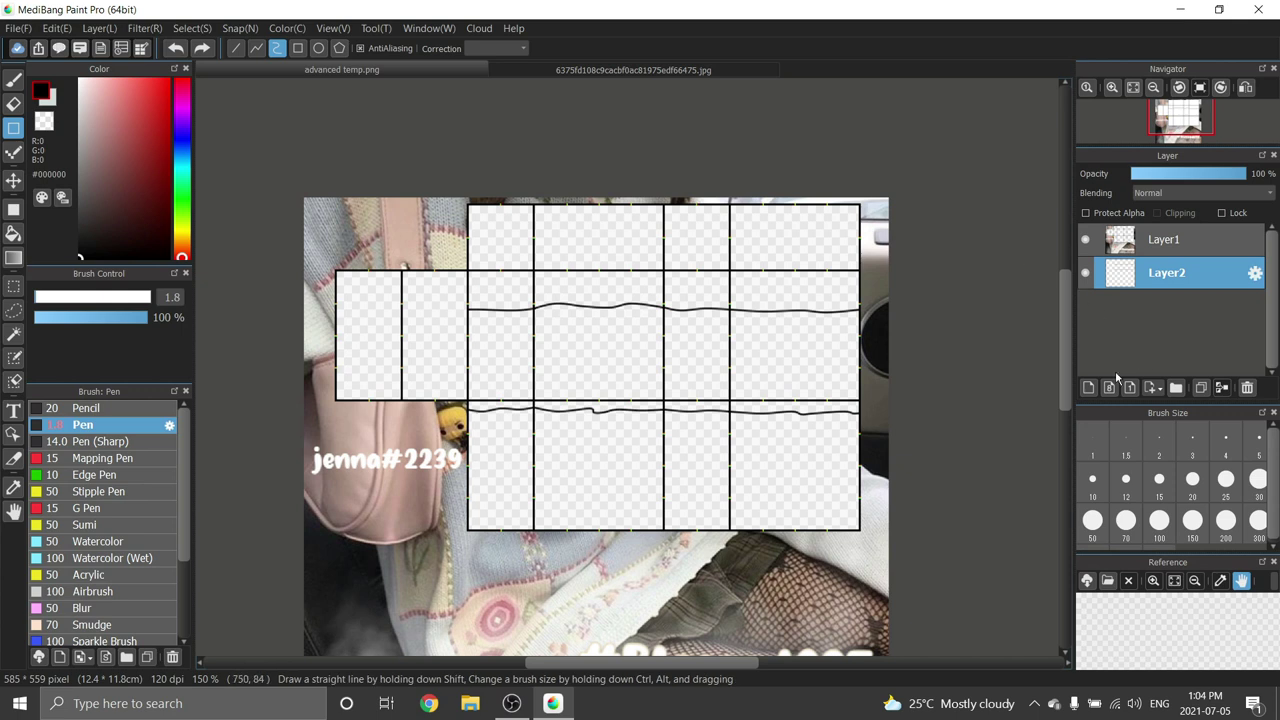
pyautogui.click(1088, 387)
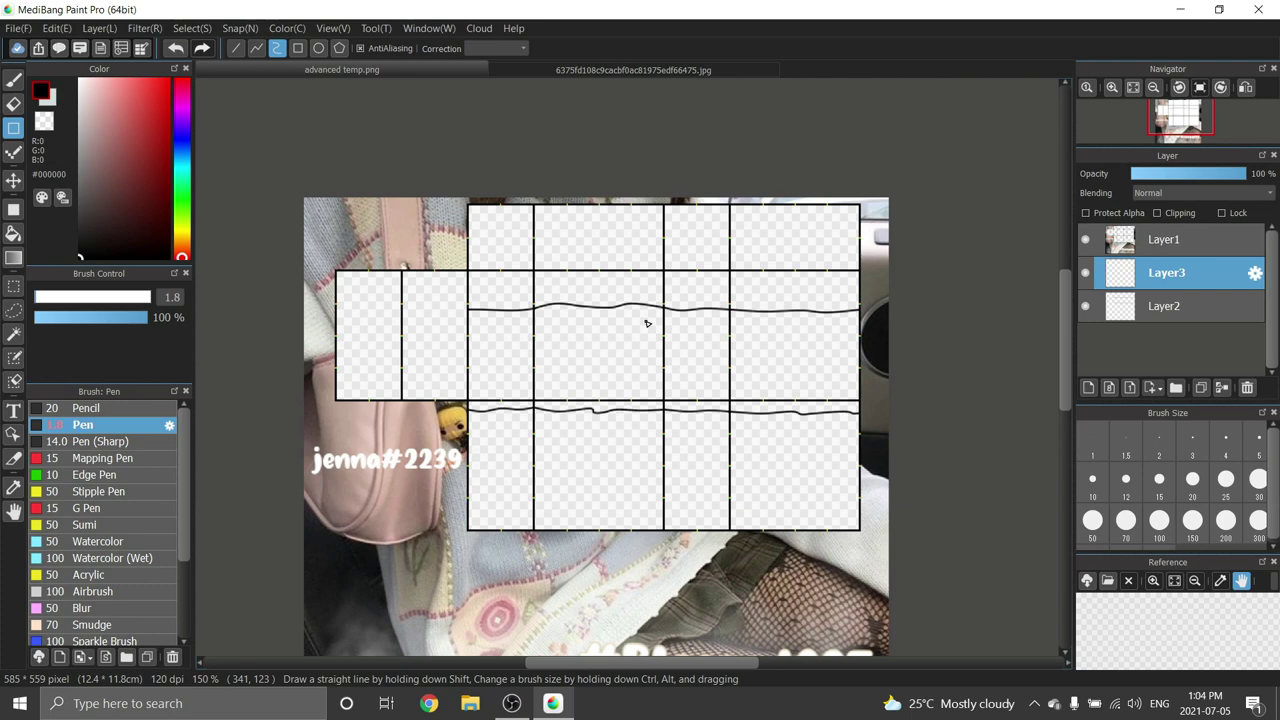
# Step: Draw a vertical stroke up from the wavy line and rectangle-select its tip above the grid line
pyautogui.scroll(6, 643, 311)
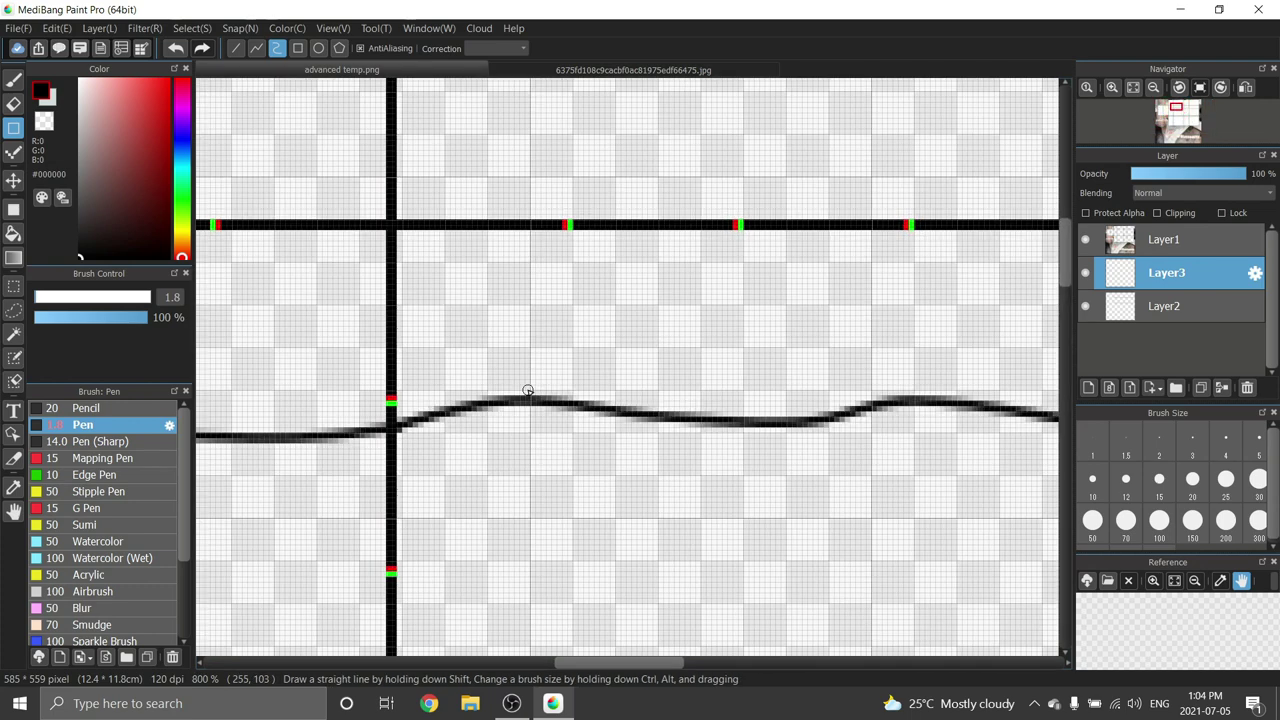
pyautogui.moveTo(523, 397); pyautogui.dragTo(523, 223)
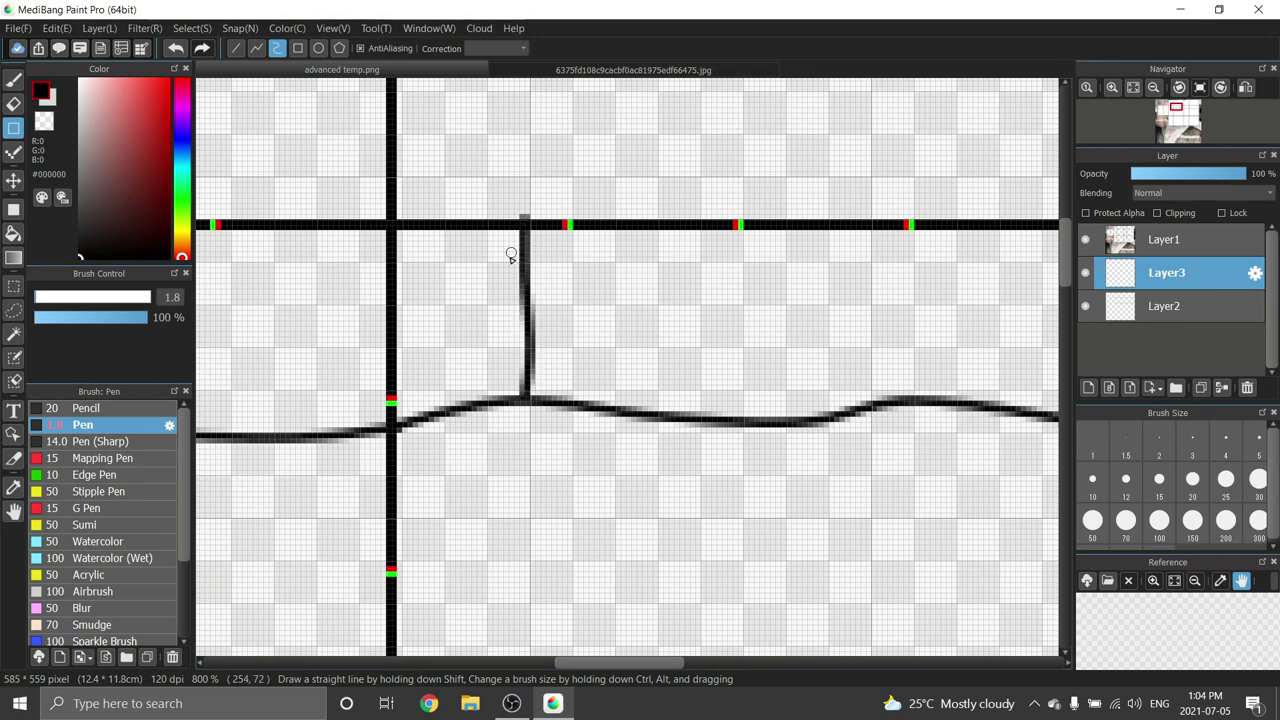
pyautogui.scroll(-7, 514, 254)
pyautogui.scroll(7, 563, 305)
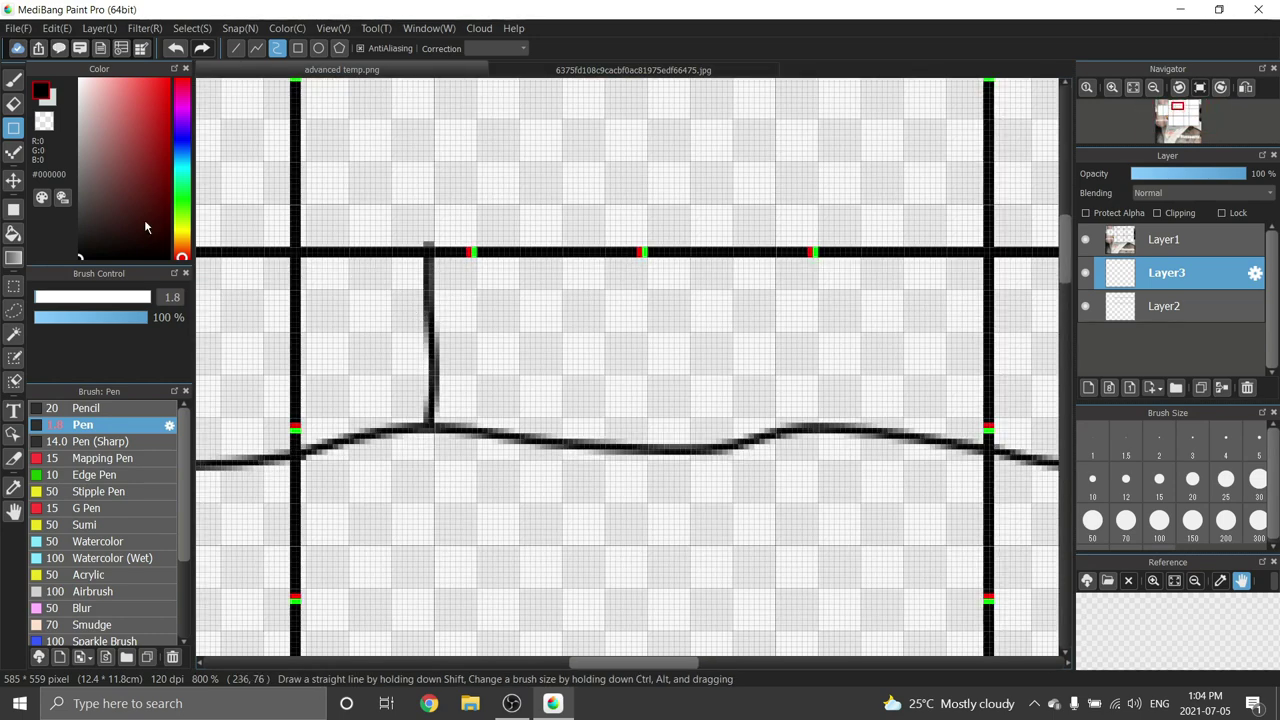
pyautogui.click(14, 288)
pyautogui.moveTo(359, 194); pyautogui.dragTo(472, 250)
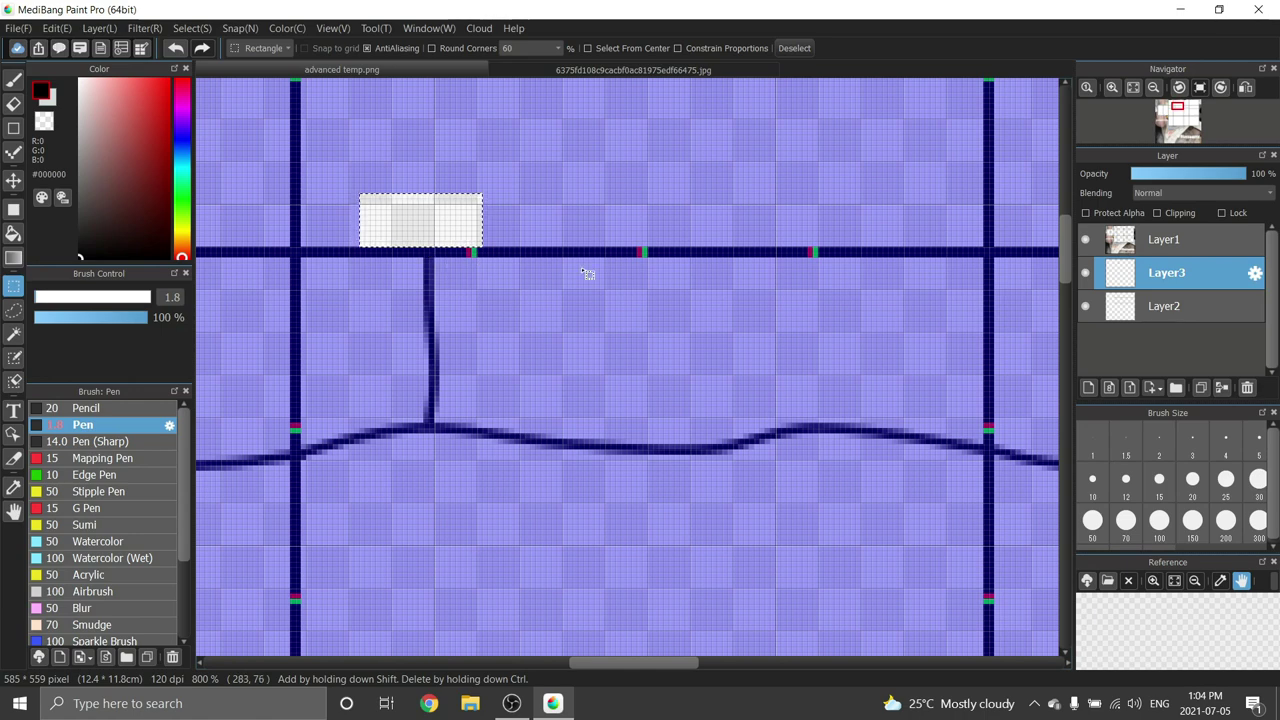
# Step: Deselect and nudge the vertical stroke slightly left
pyautogui.hotkey('ctrl', 'd')
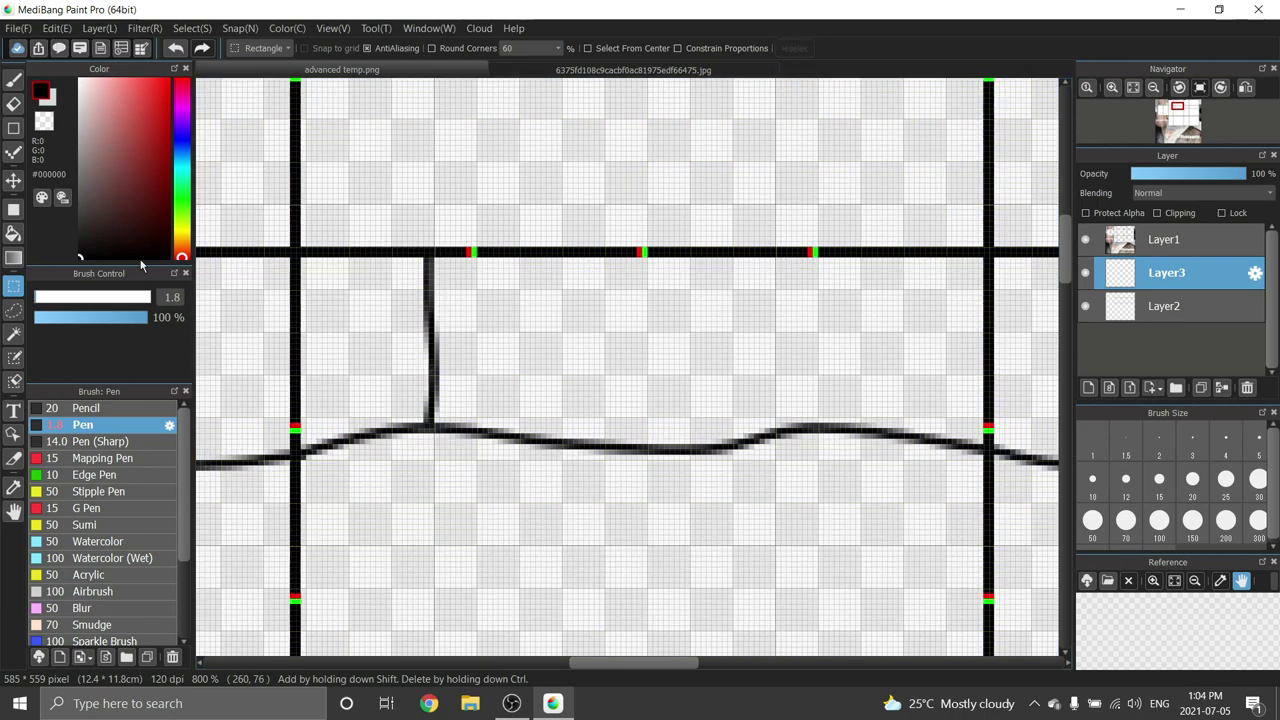
pyautogui.click(14, 181)
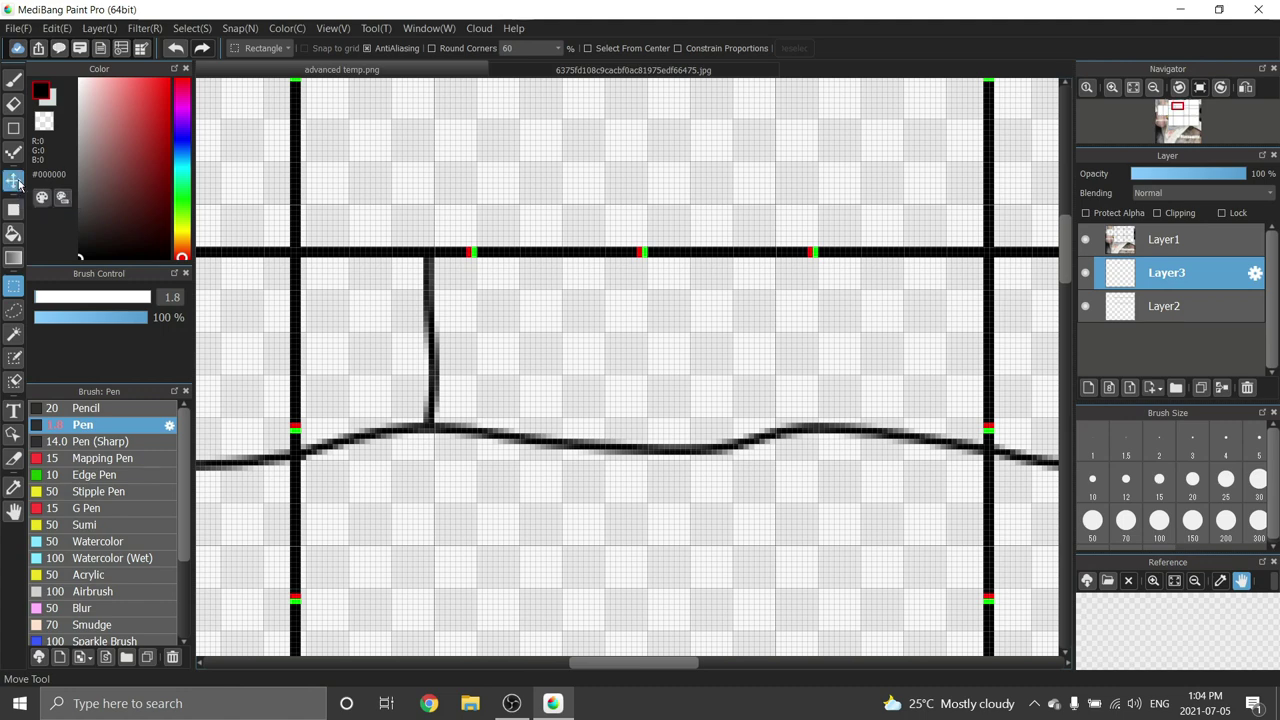
pyautogui.moveTo(392, 306); pyautogui.dragTo(371, 306)
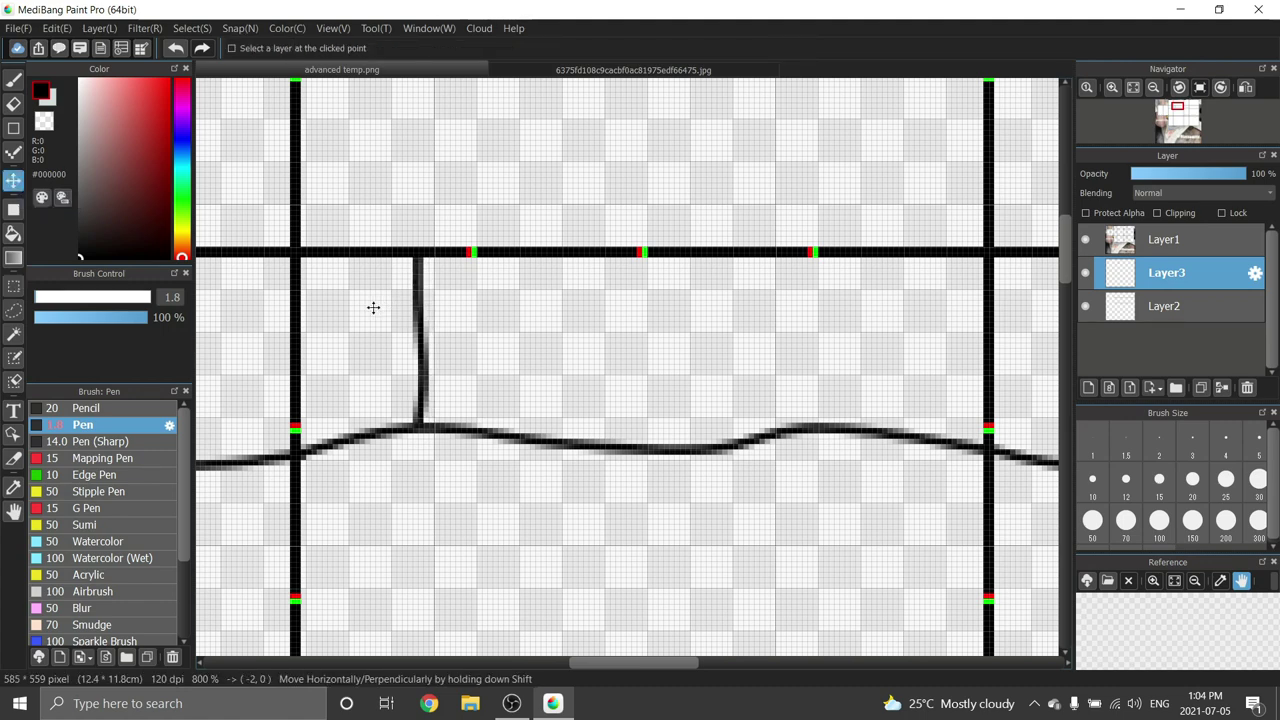
pyautogui.scroll(-1, 446, 298)
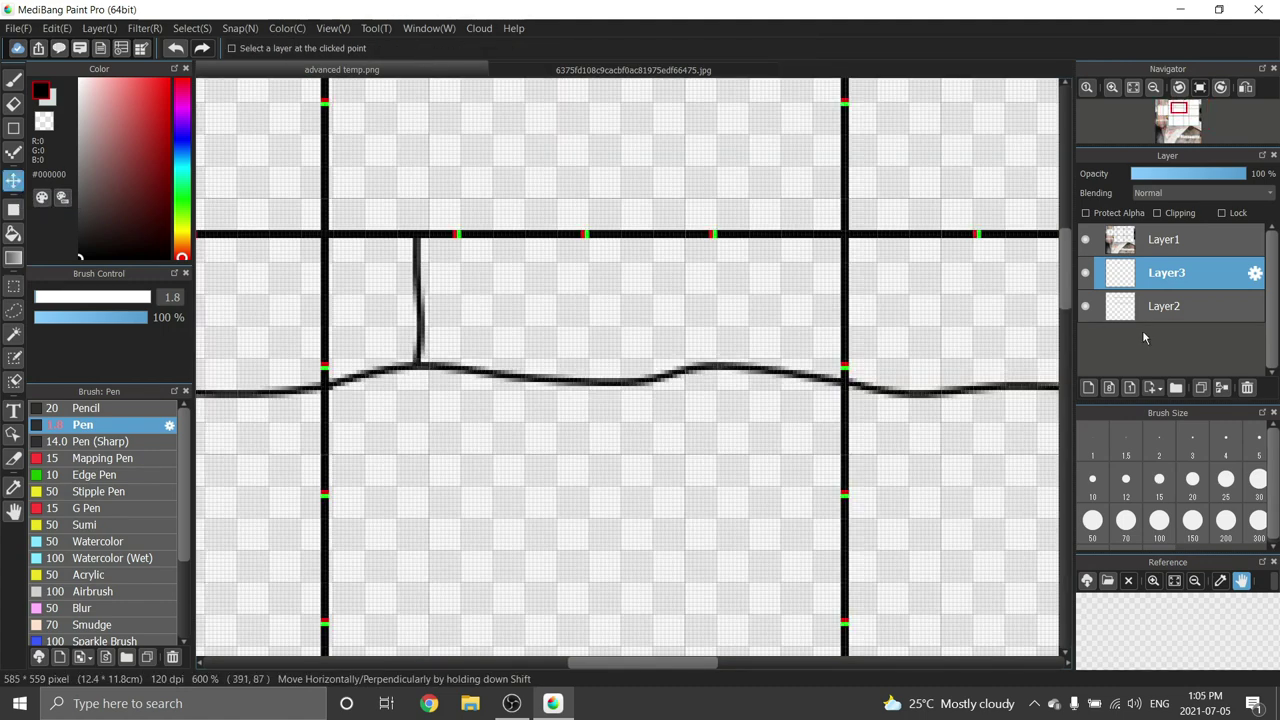
# Step: Duplicate the stroke layer, confirm a transform, and move the copy further right
pyautogui.click(1201, 387)
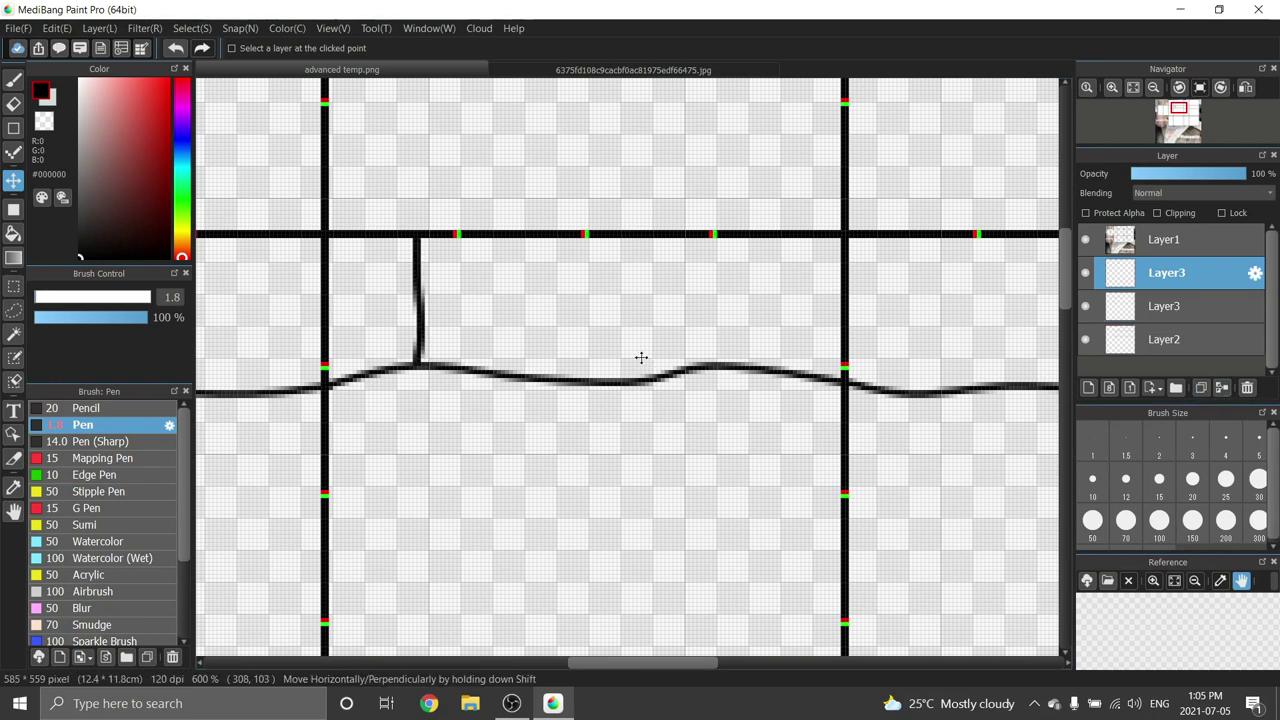
pyautogui.hotkey('ctrl', 't')
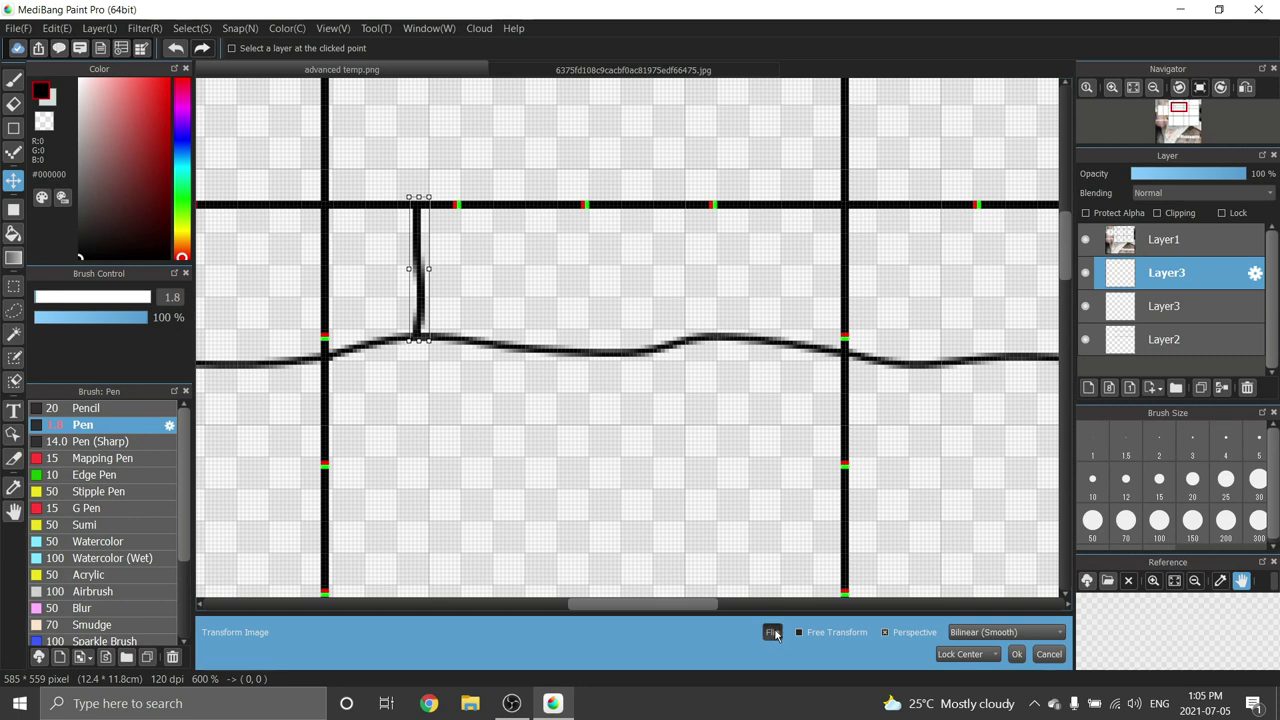
pyautogui.click(1016, 654)
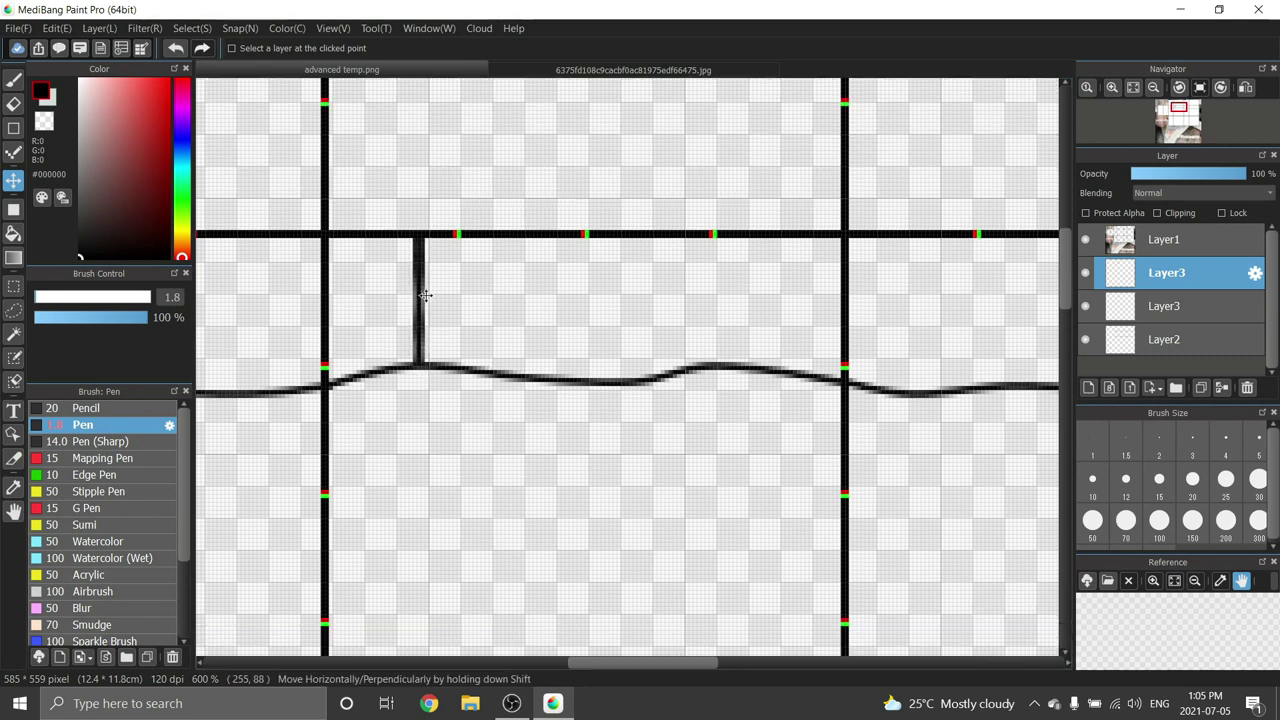
pyautogui.moveTo(443, 271); pyautogui.dragTo(714, 268)
pyautogui.scroll(-4, 754, 269)
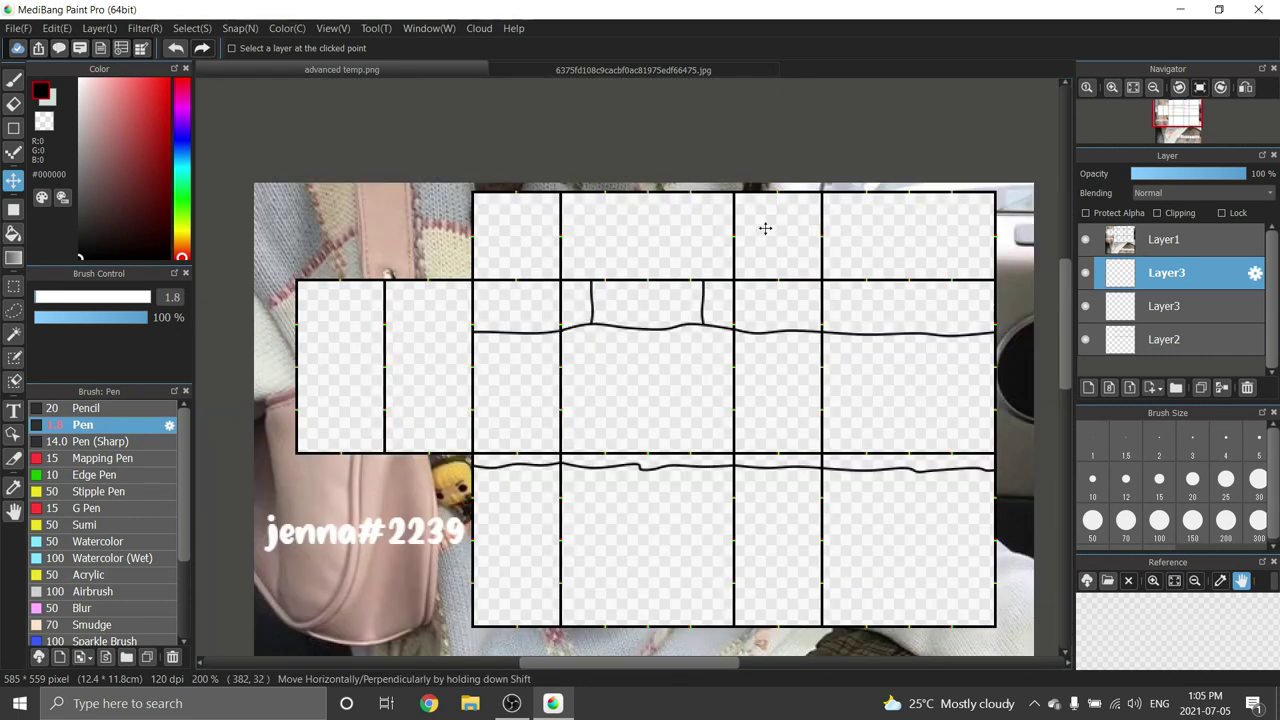
# Step: Merge the strokes into Layer2 and extend both vertical lines up to the grid's top border
pyautogui.click(1228, 389)
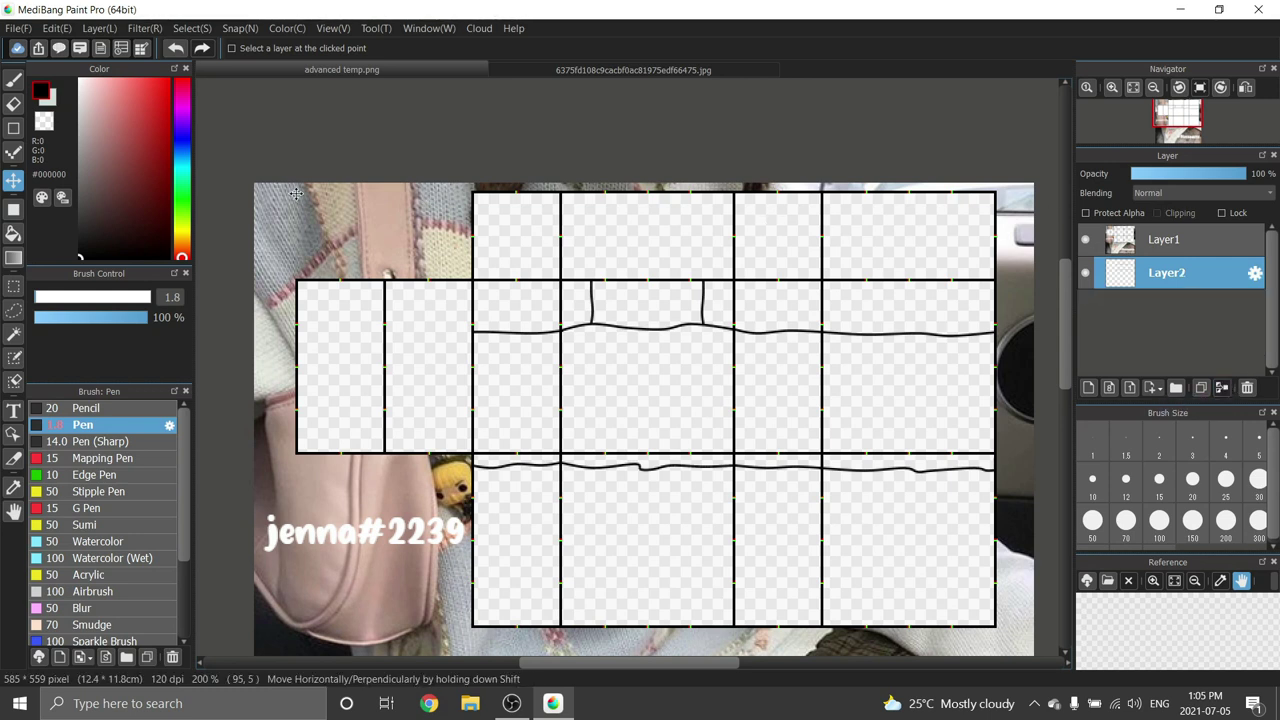
pyautogui.click(12, 129)
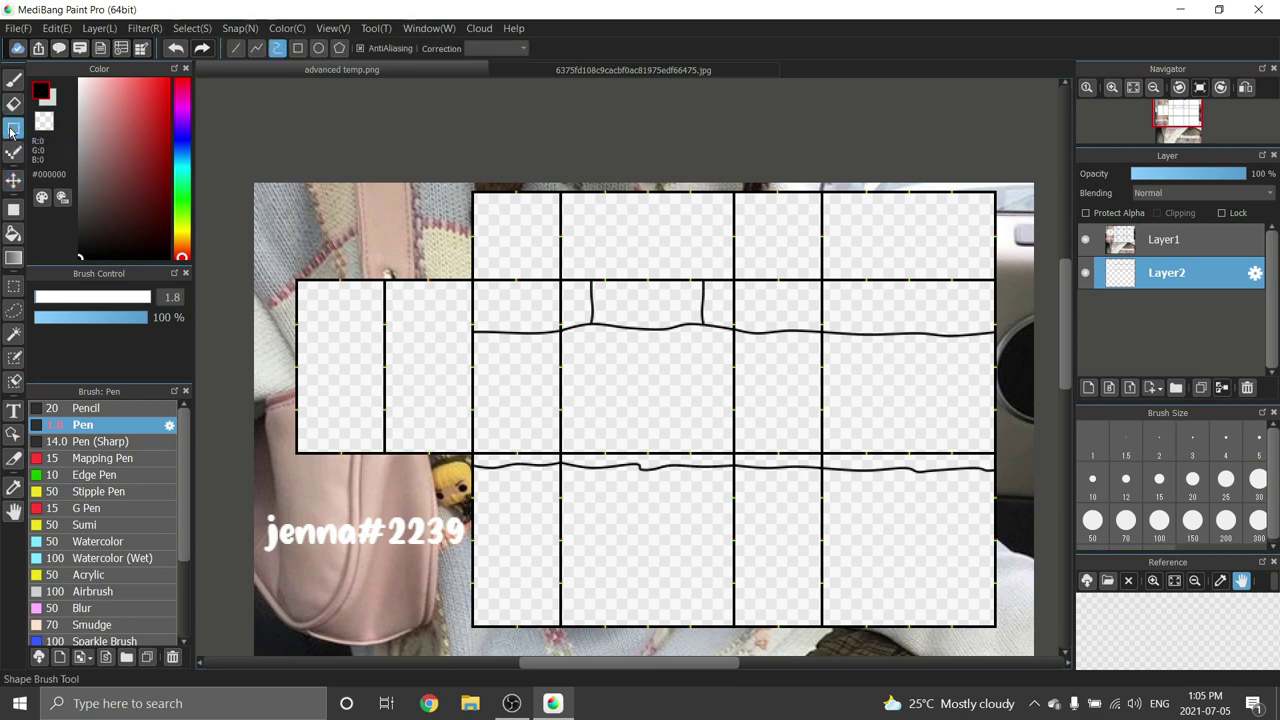
pyautogui.scroll(5, 529, 128)
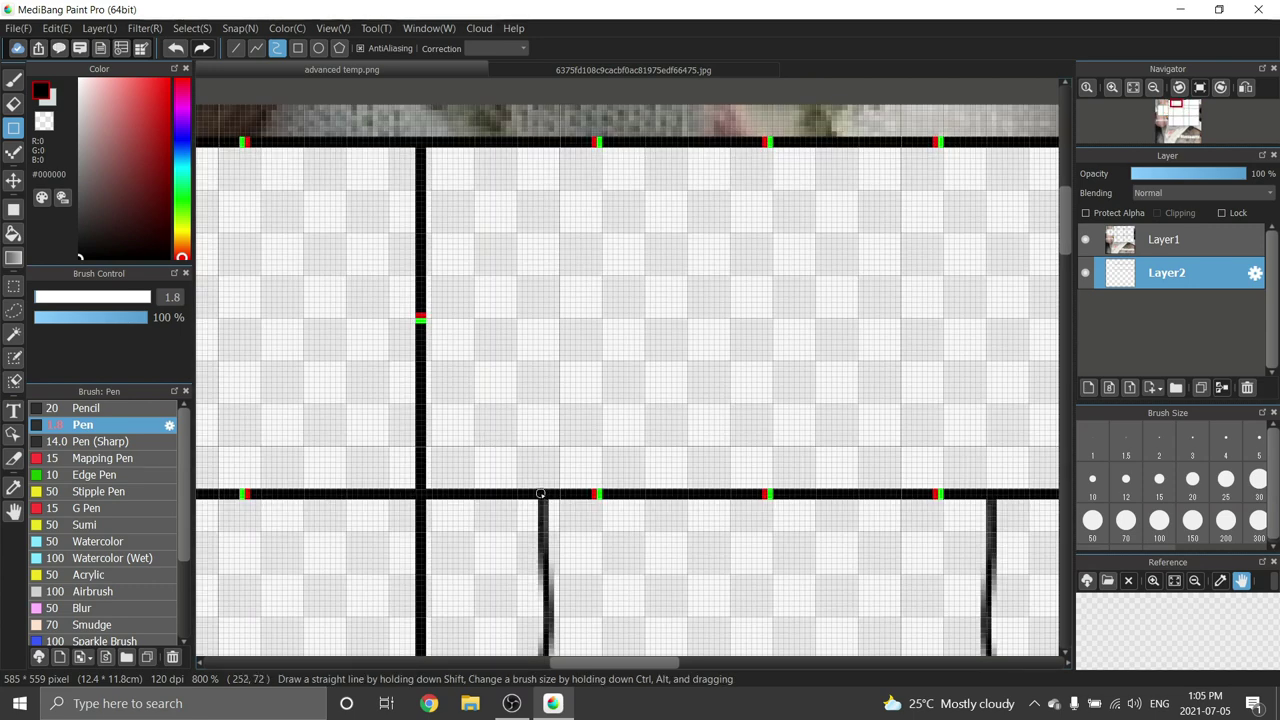
pyautogui.moveTo(539, 492); pyautogui.dragTo(543, 420)
pyautogui.hotkey('ctrl', 'z')
pyautogui.moveTo(541, 492); pyautogui.dragTo(544, 177)
pyautogui.scroll(-6, 544, 177)
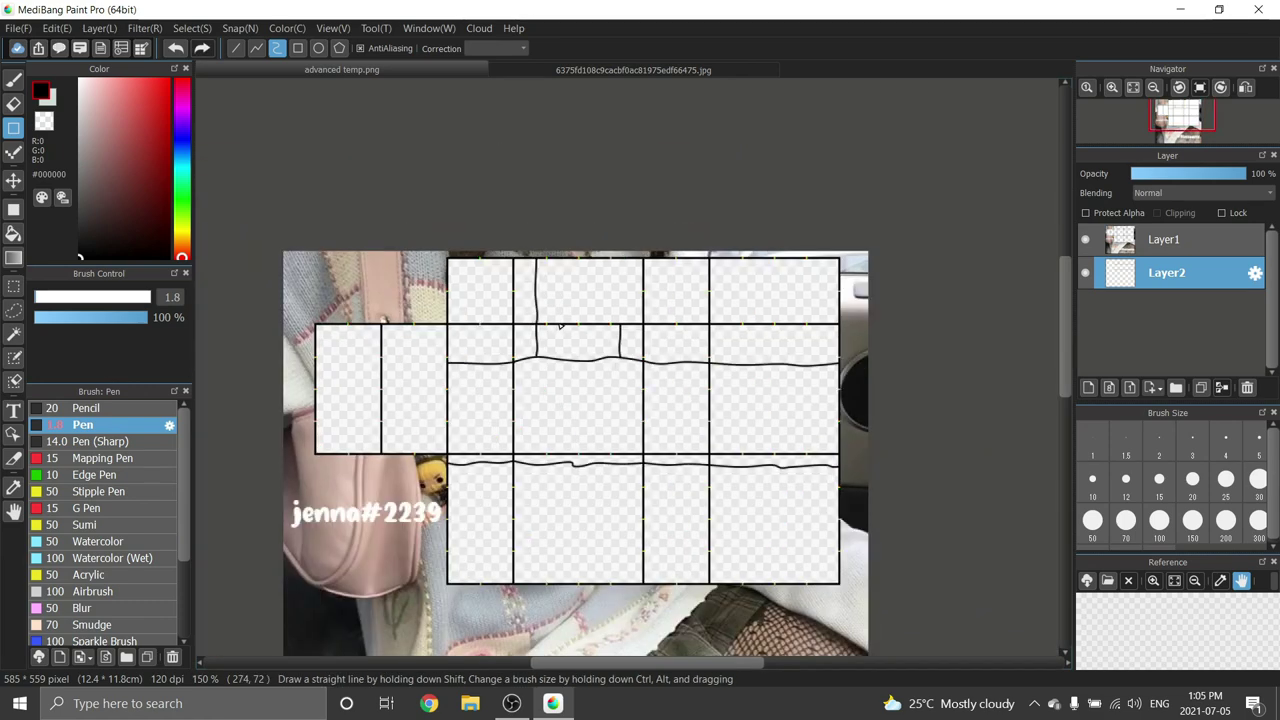
pyautogui.scroll(5, 703, 467)
pyautogui.moveTo(685, 432); pyautogui.dragTo(690, 193)
pyautogui.scroll(-2, 658, 334)
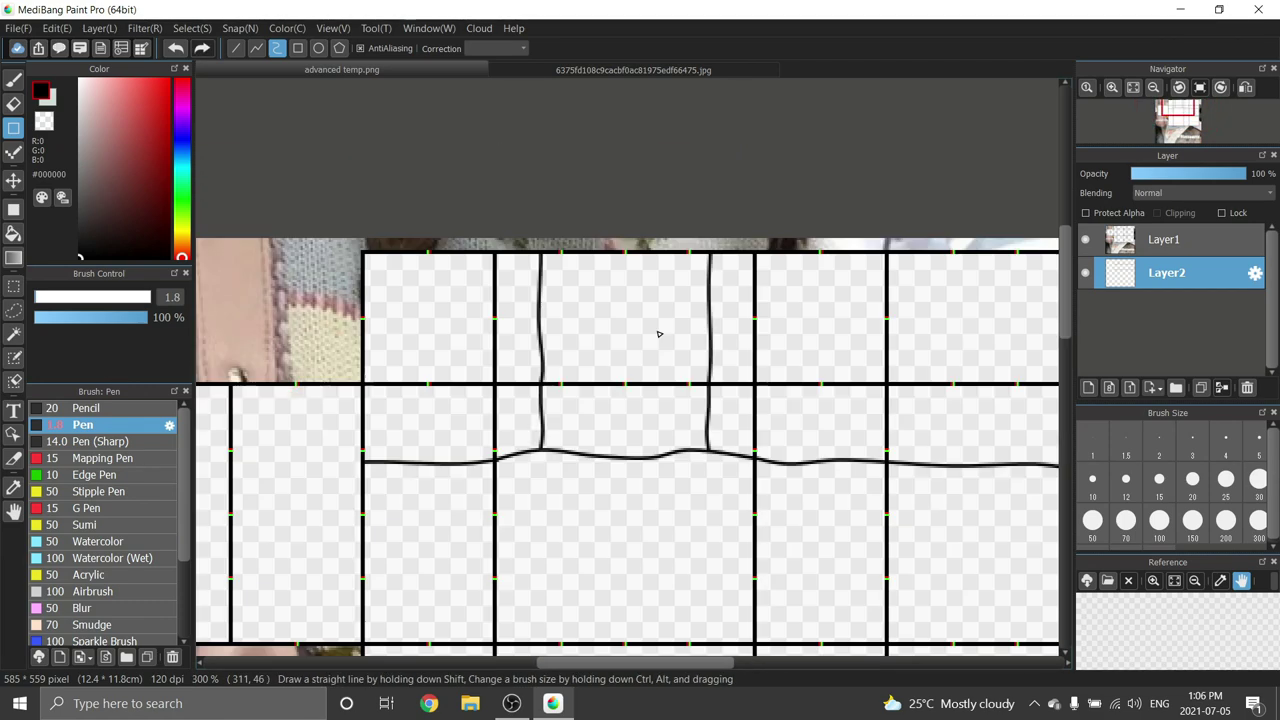
# Step: Select then deselect the top-row cell, and duplicate the strokes layer as Layer3
pyautogui.click(15, 286)
pyautogui.scroll(2, 601, 262)
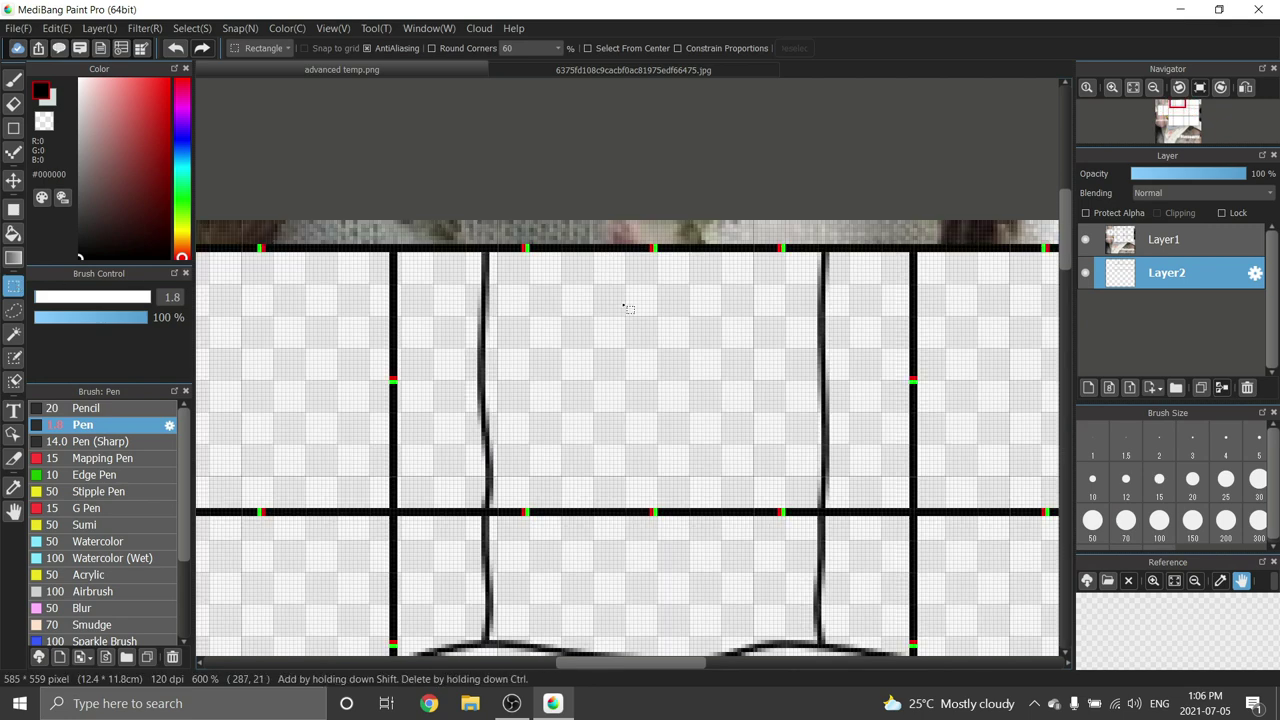
pyautogui.scroll(2, 605, 264)
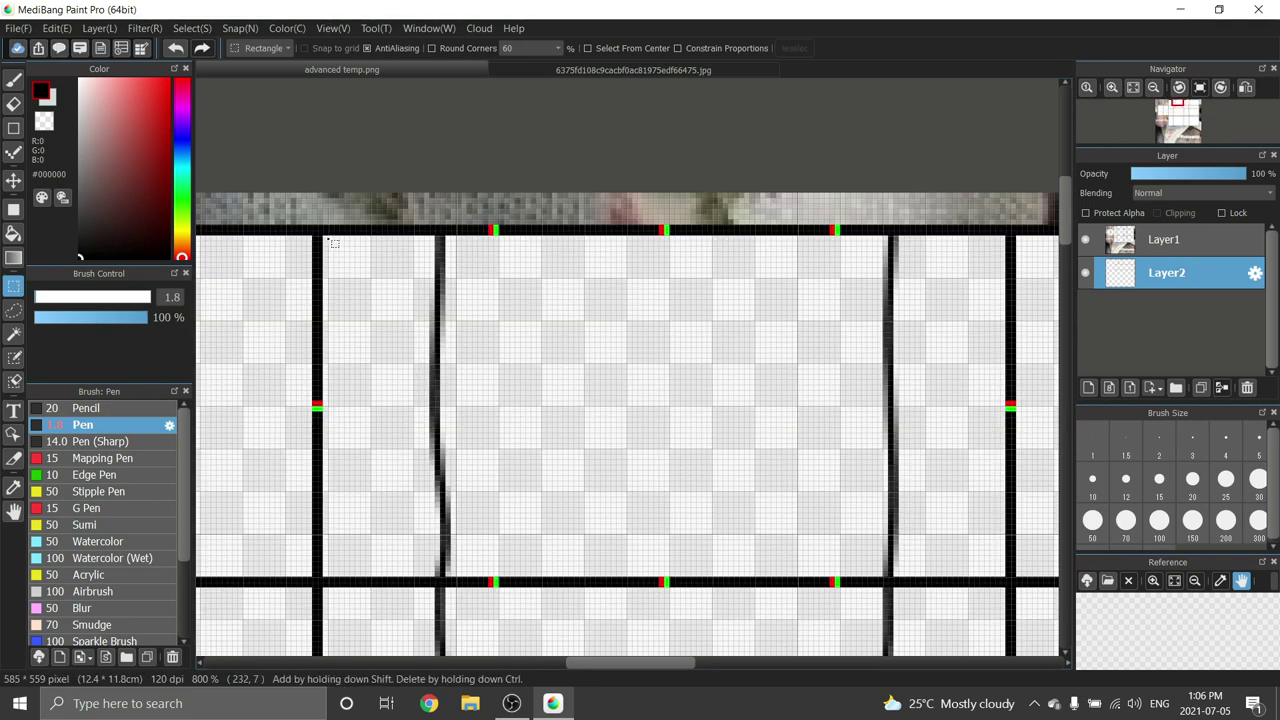
pyautogui.moveTo(324, 237); pyautogui.dragTo(1007, 574)
pyautogui.scroll(-2, 723, 346)
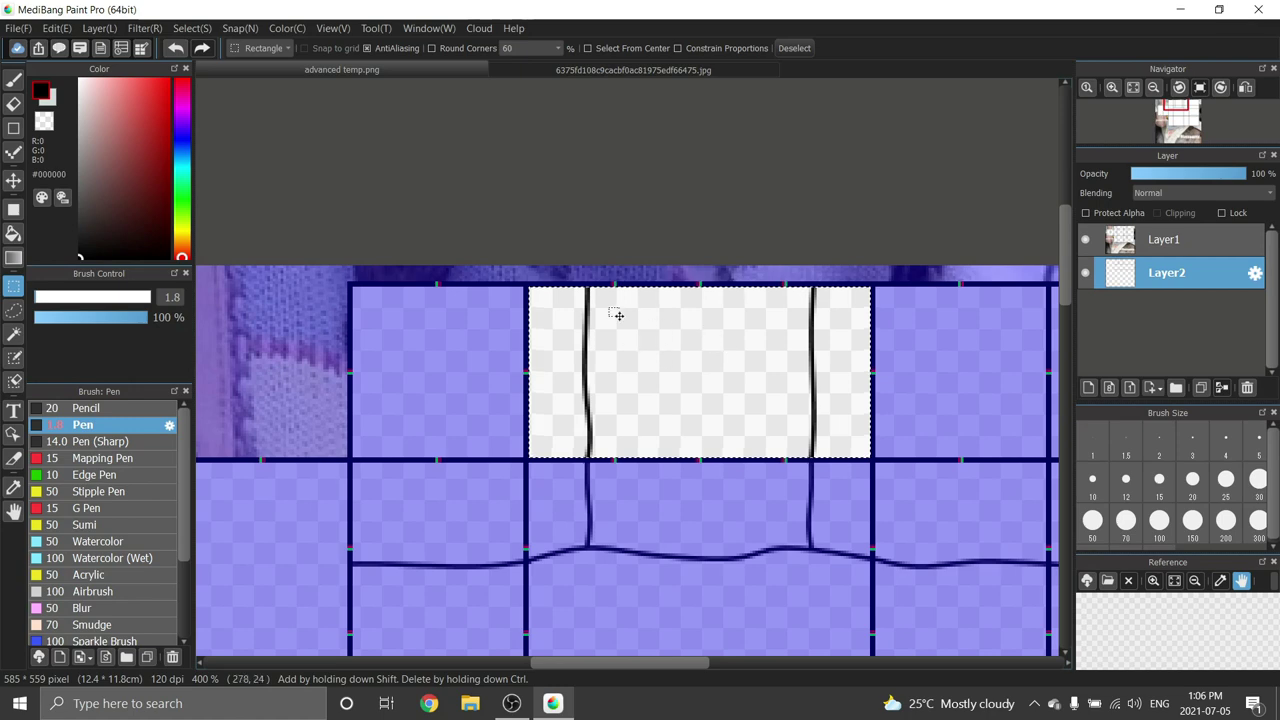
pyautogui.scroll(-2, 617, 315)
pyautogui.scroll(1, 586, 277)
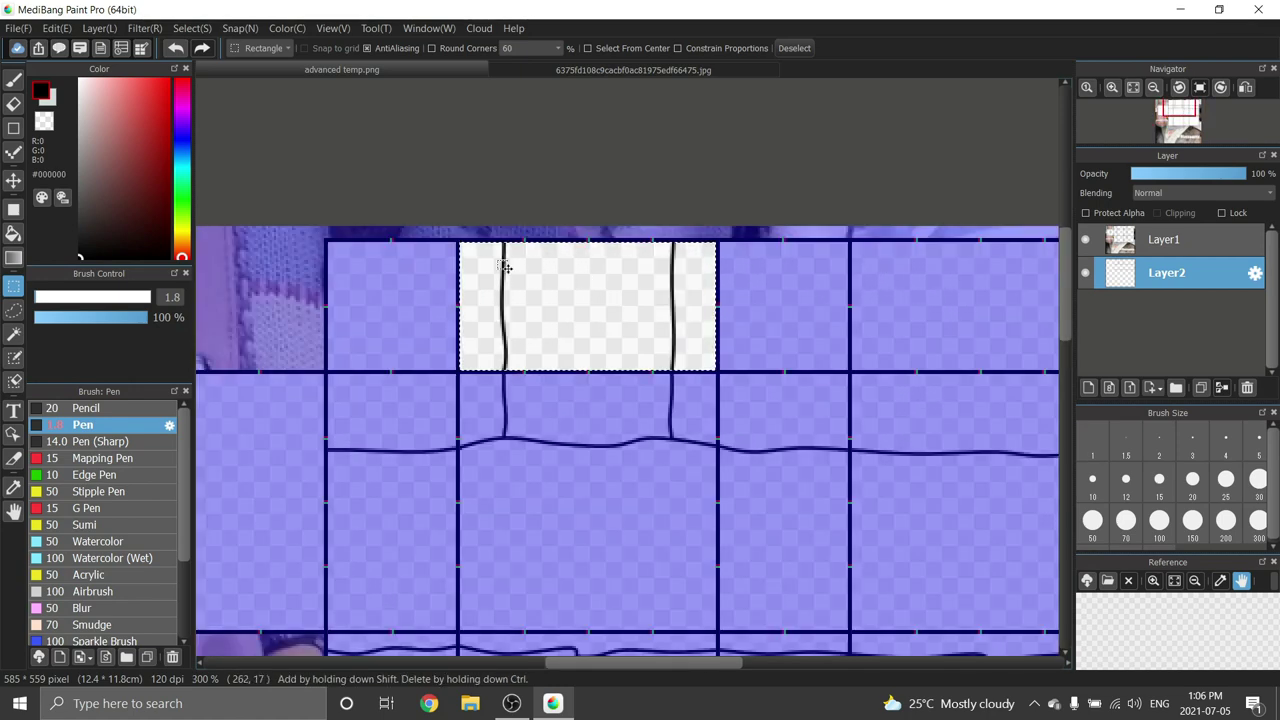
pyautogui.click(357, 263)
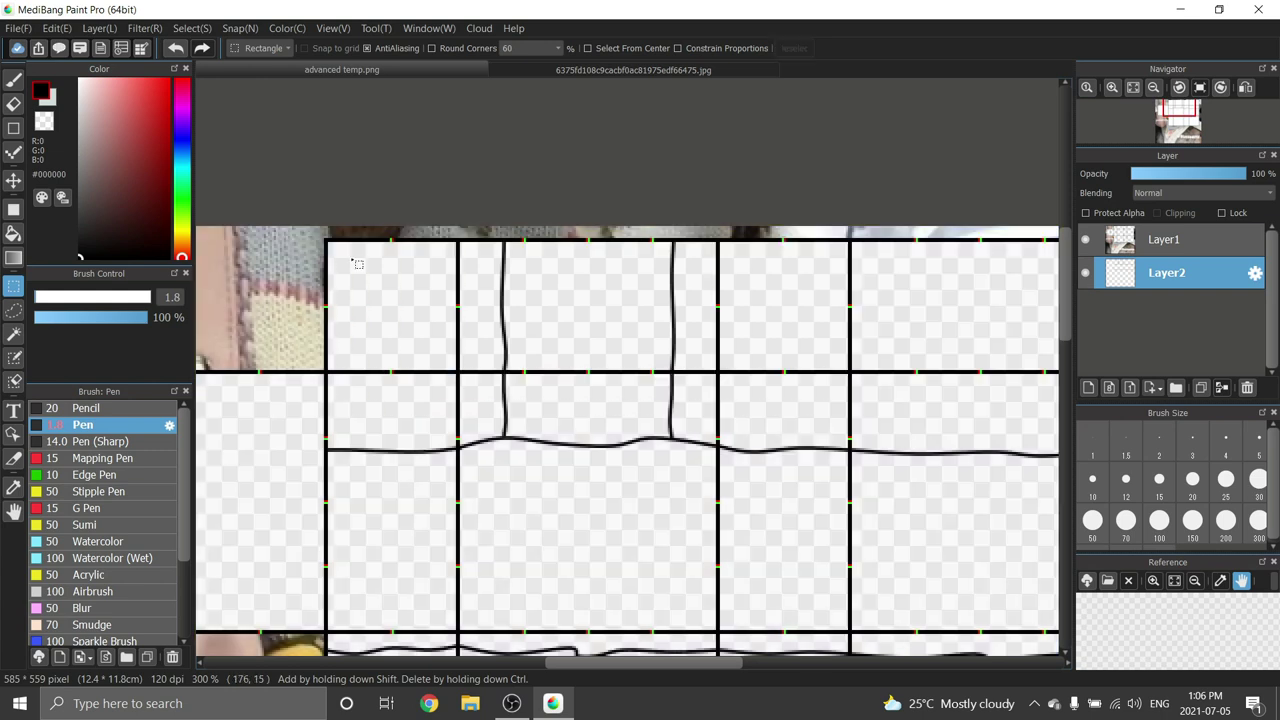
pyautogui.scroll(-1, 367, 234)
pyautogui.scroll(-1, 367, 234)
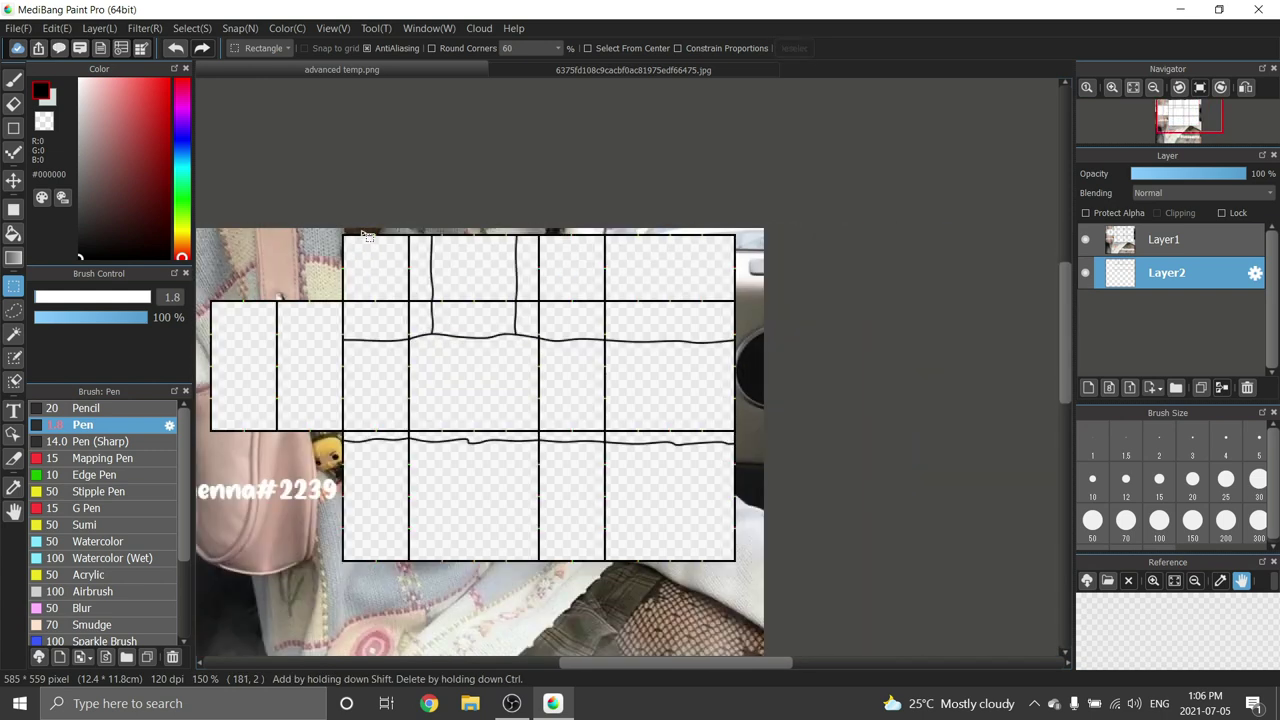
pyautogui.hotkey('ctrl', 'shift', 'n')
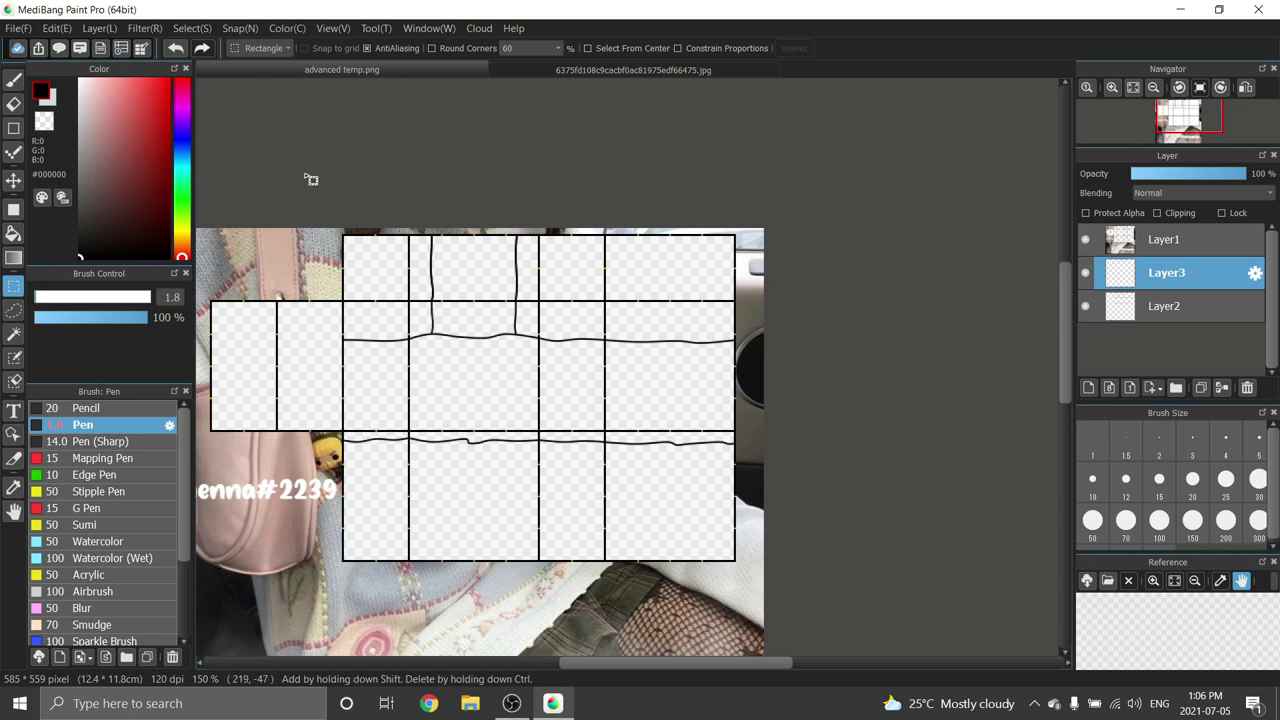
# Step: Slide the duplicated vertical strokes into the right-hand panels
pyautogui.click(13, 180)
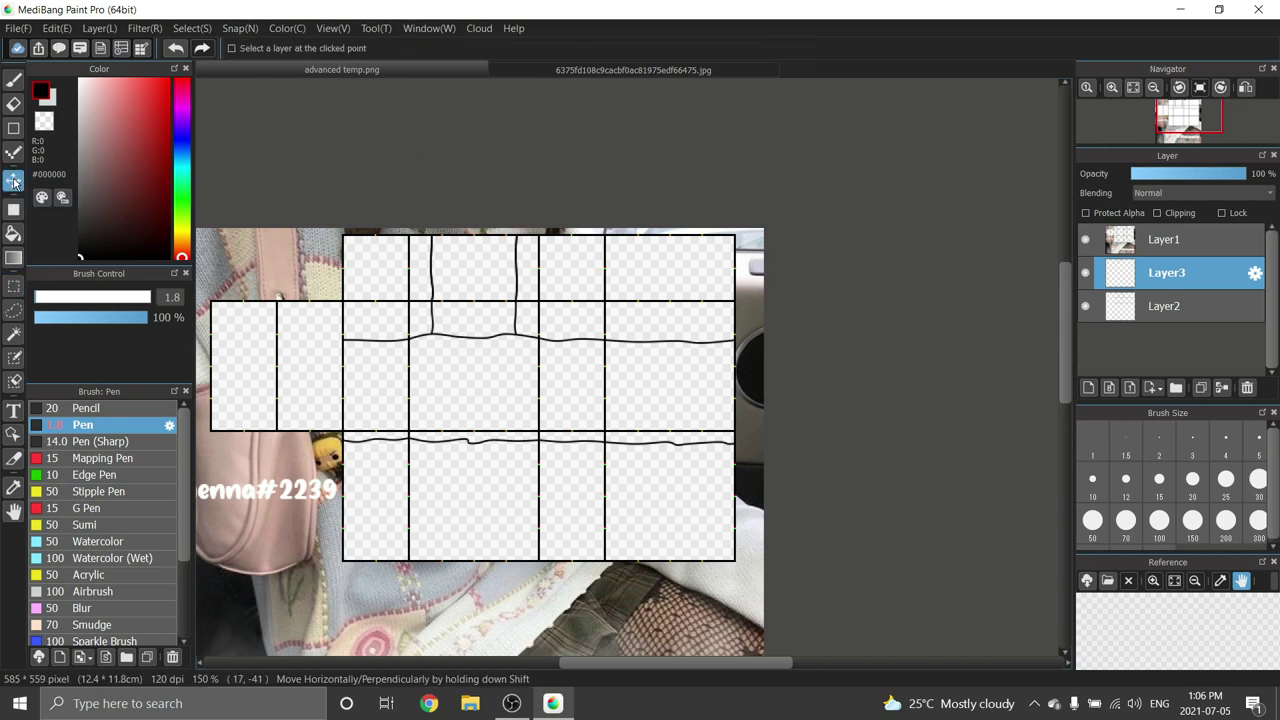
pyautogui.moveTo(422, 296); pyautogui.dragTo(634, 305)
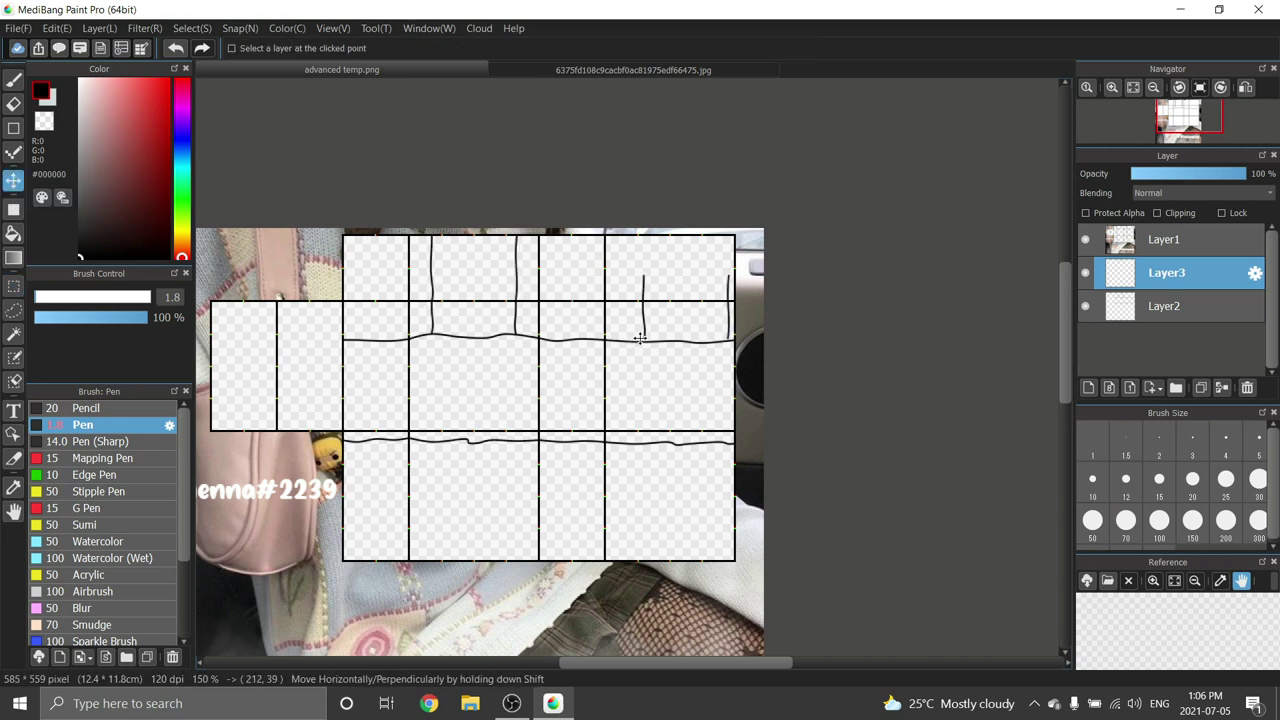
pyautogui.scroll(3, 814, 271)
pyautogui.scroll(1, 651, 314)
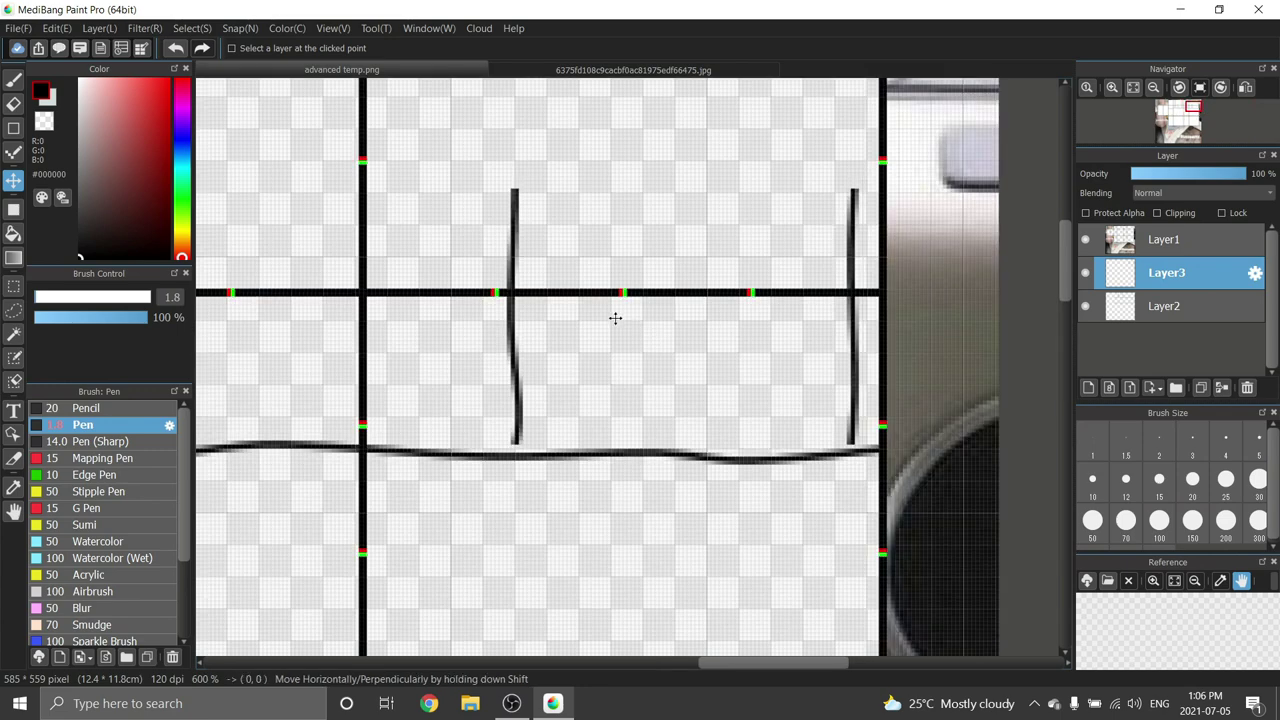
# Step: Delete the copies' parts above the grid line, deselect, and fit the whole canvas in view
pyautogui.press('m')
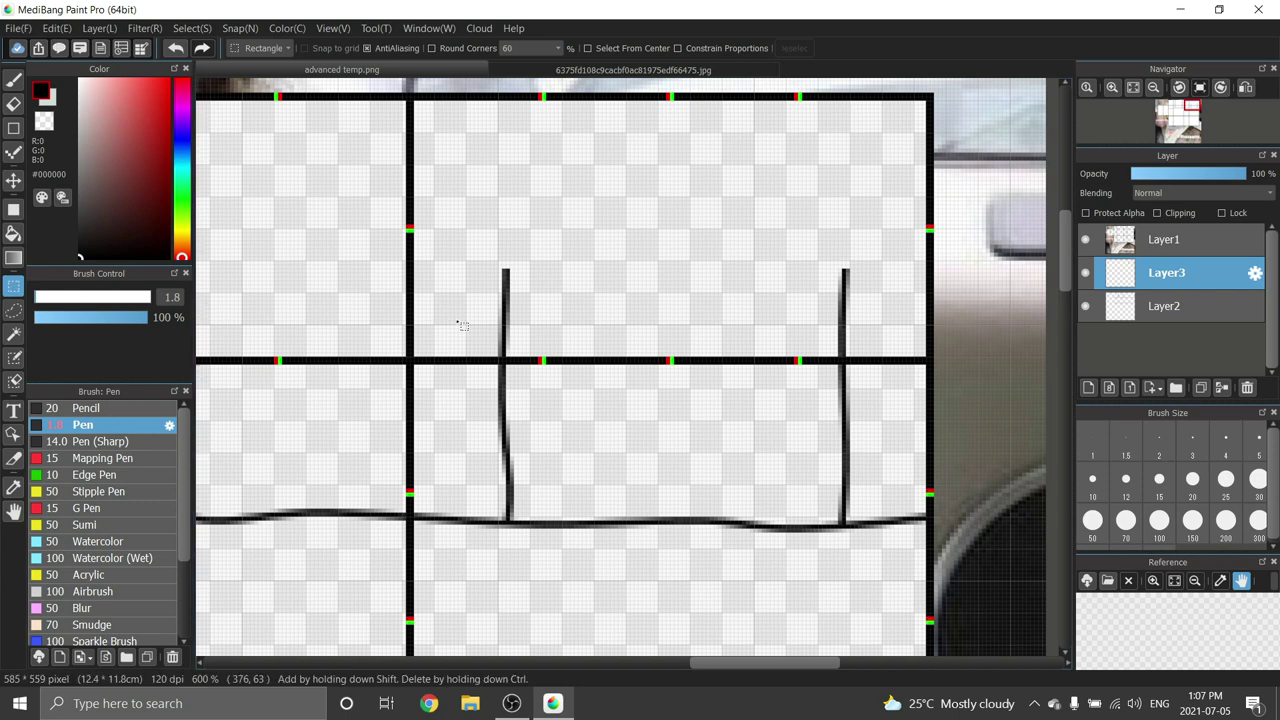
pyautogui.moveTo(450, 193); pyautogui.dragTo(890, 363)
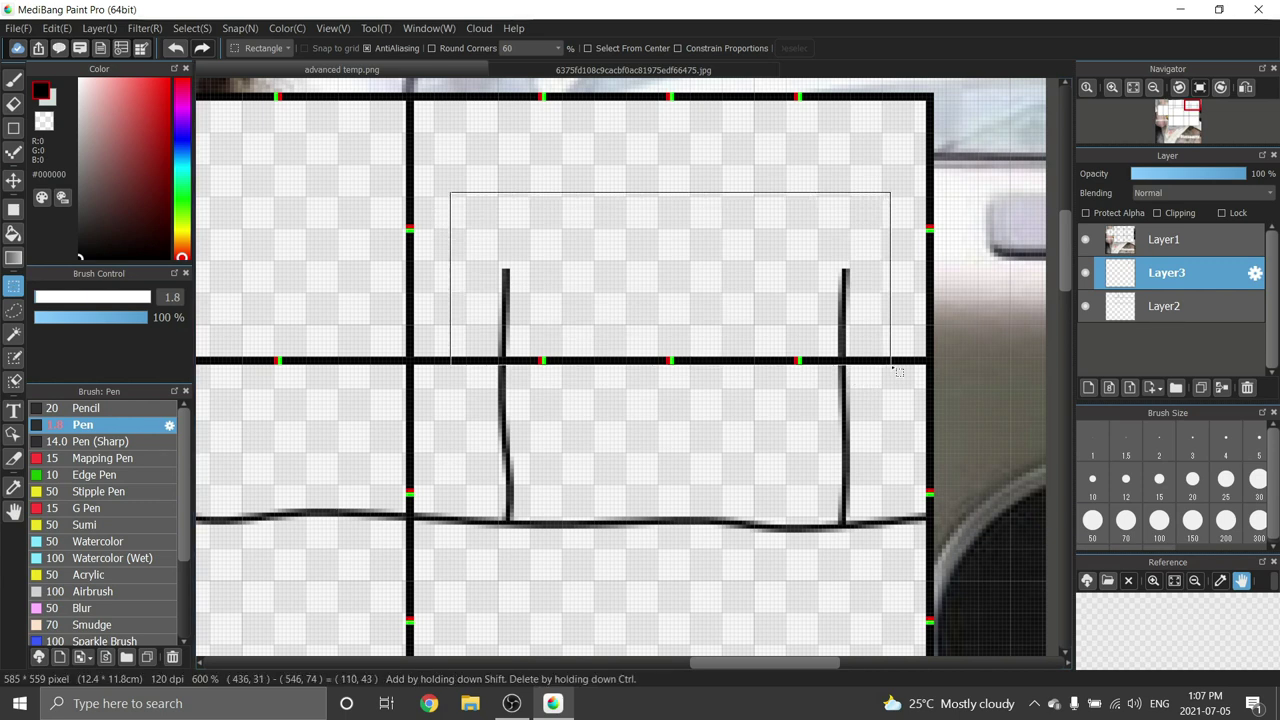
pyautogui.press('Delete')
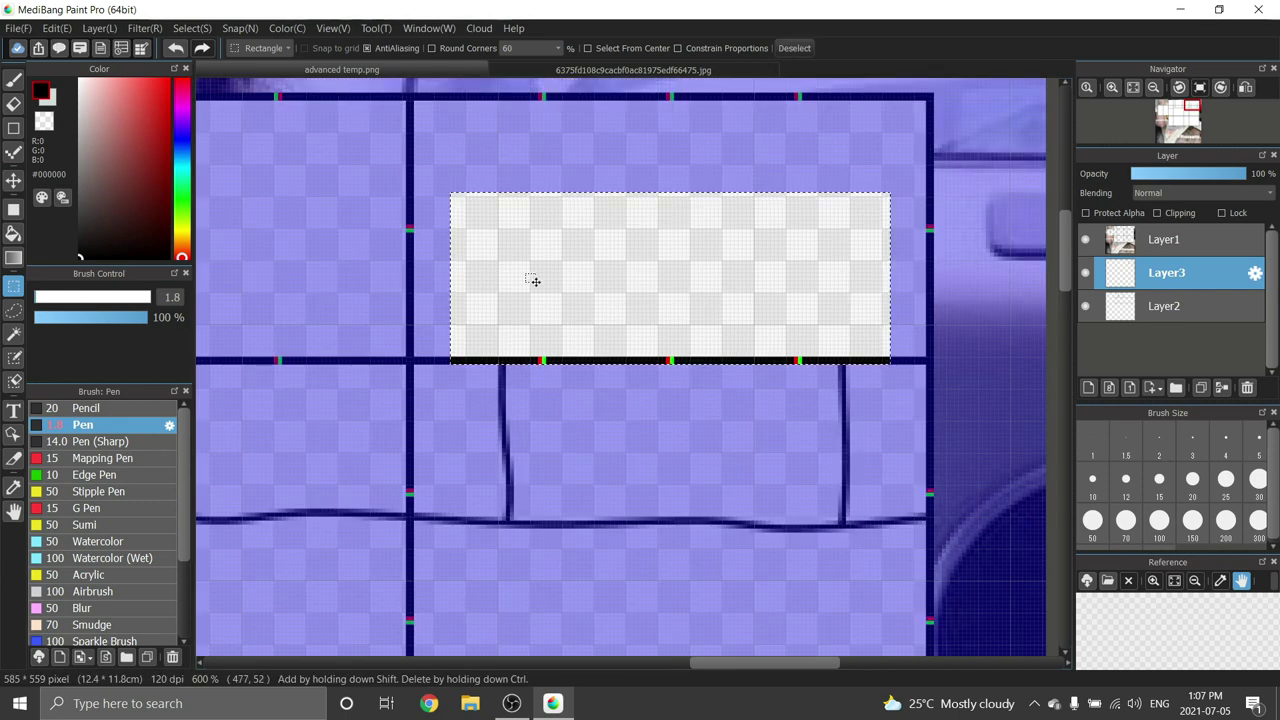
pyautogui.hotkey('ctrl', 'd')
pyautogui.hotkey('ctrl', 'alt', '0')
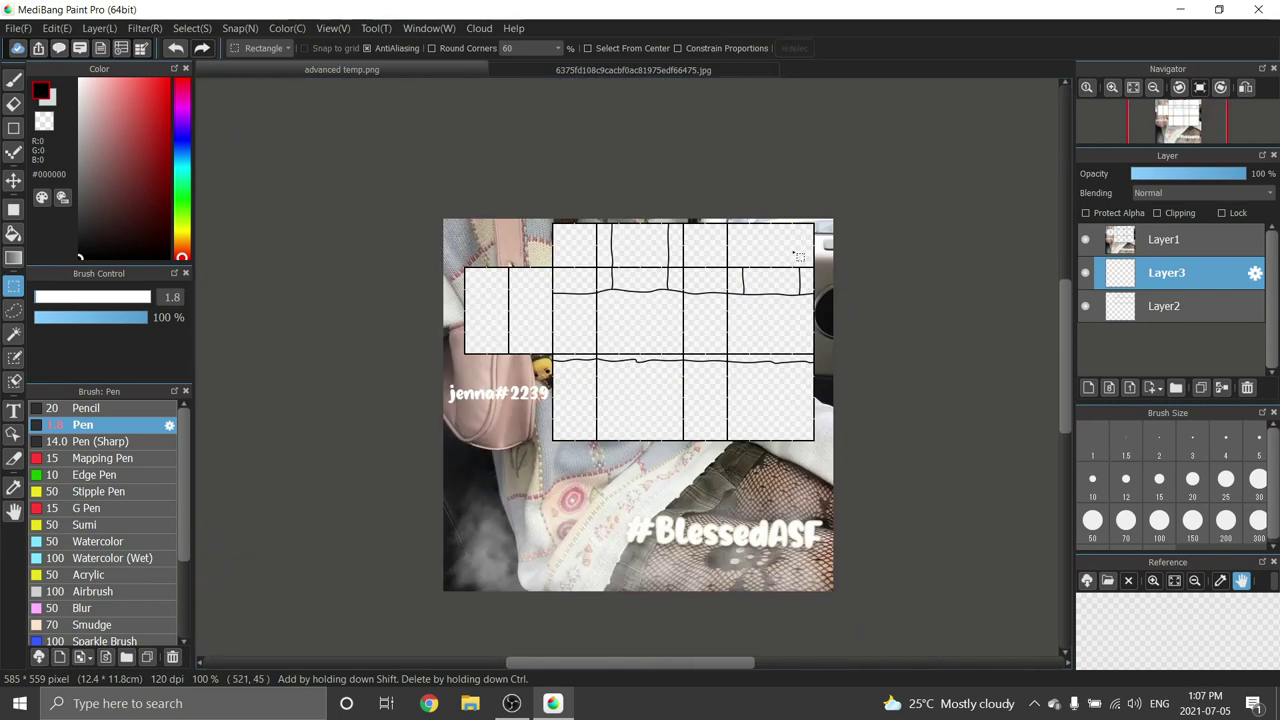